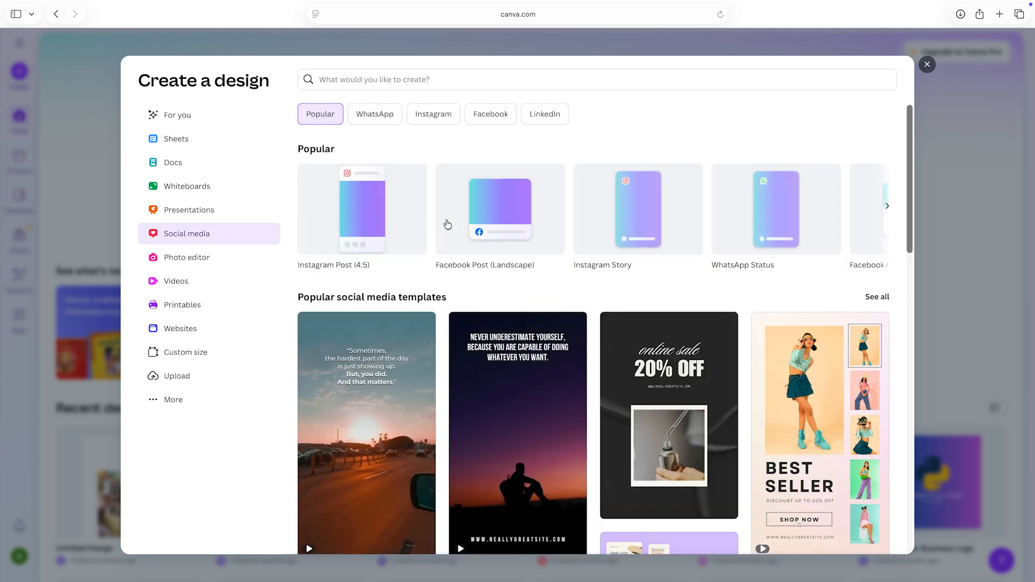
Step: Create an Instagram Post (4:5) design and search the templates for "happy dussehra"
{"action": "left_click", "coordinate": [352, 234]}
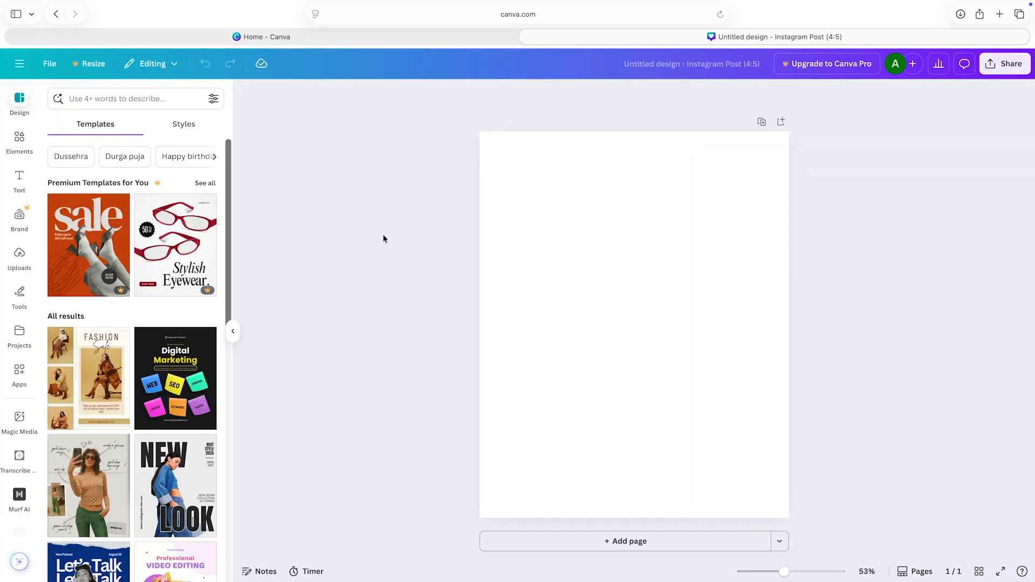
{"action": "left_click", "coordinate": [142, 101]}
{"action": "type", "text": "happy du"}
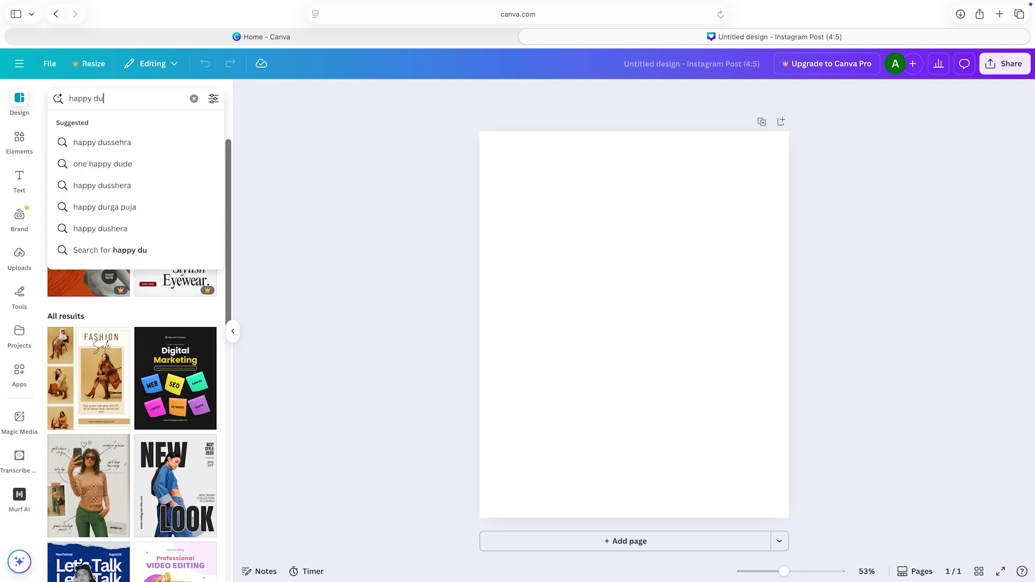
{"action": "left_click", "coordinate": [111, 144]}
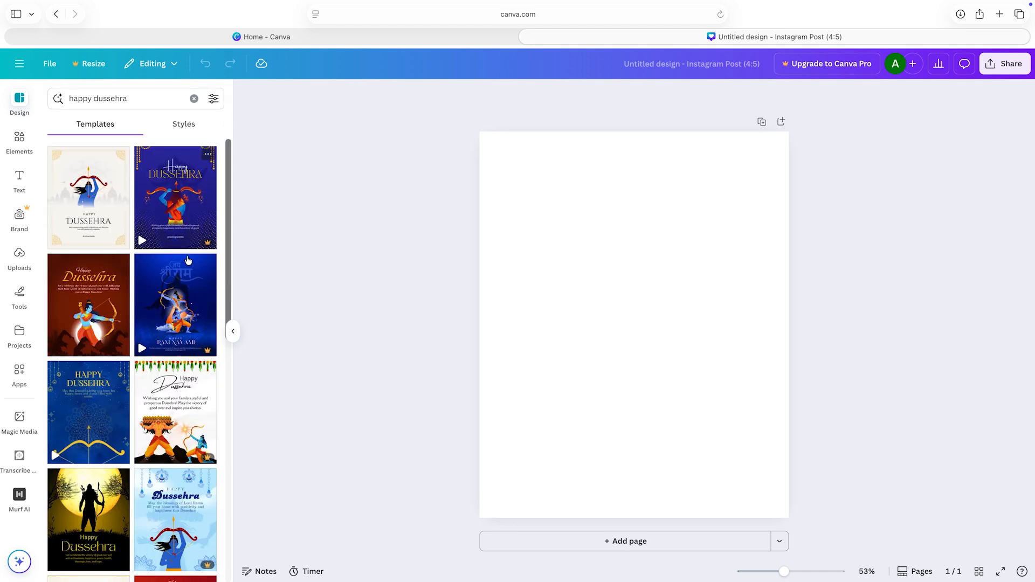
Step: Browse the Dussehra templates and apply the cream one with the blue archer and gold corner ornaments
{"action": "scroll", "coordinate": [164, 302], "scroll_direction": "down", "scroll_amount": 8}
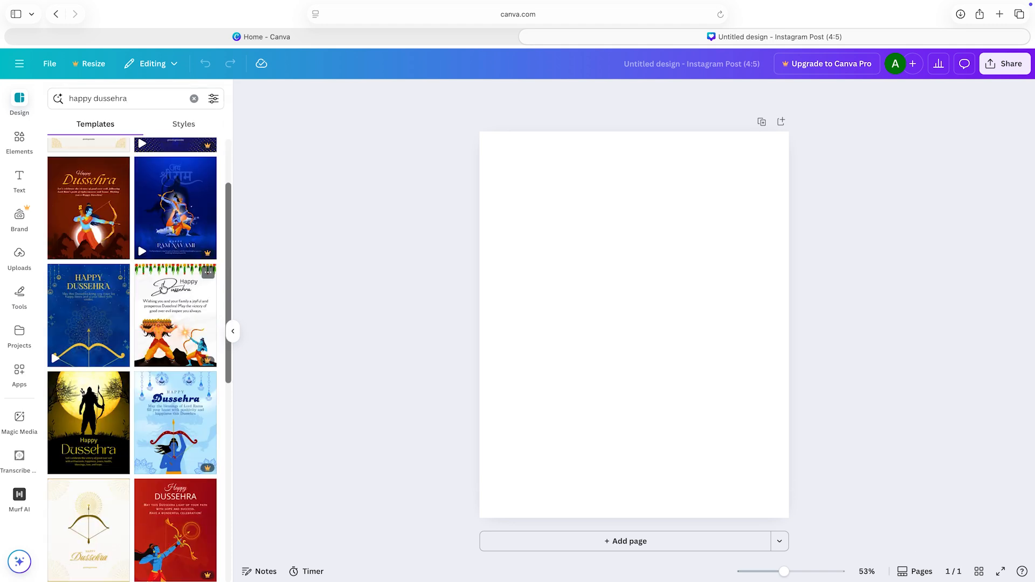
{"action": "scroll", "coordinate": [164, 286], "scroll_direction": "down", "scroll_amount": 5}
{"action": "scroll", "coordinate": [164, 287], "scroll_direction": "up", "scroll_amount": 5}
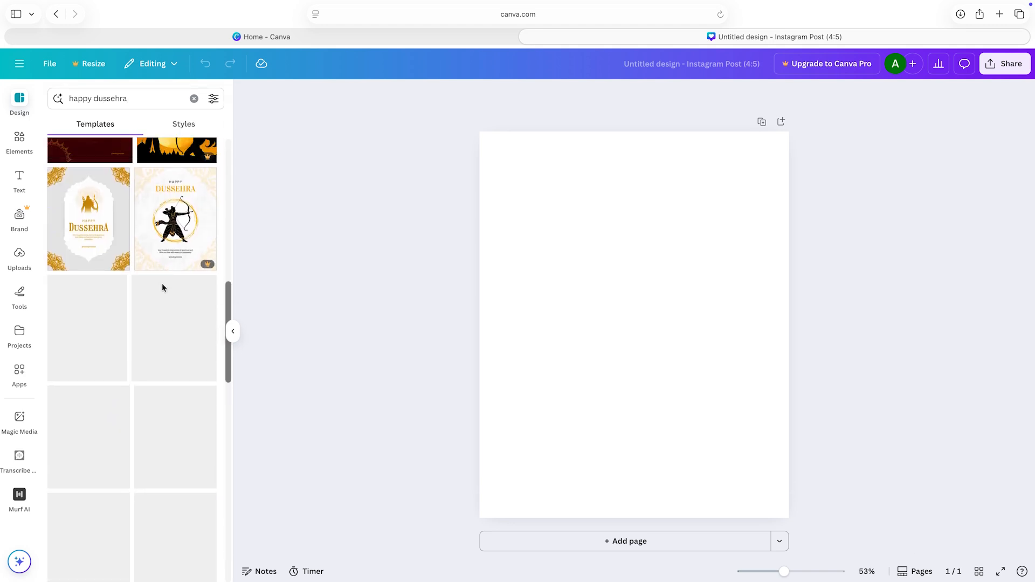
{"action": "scroll", "coordinate": [164, 288], "scroll_direction": "up", "scroll_amount": 5}
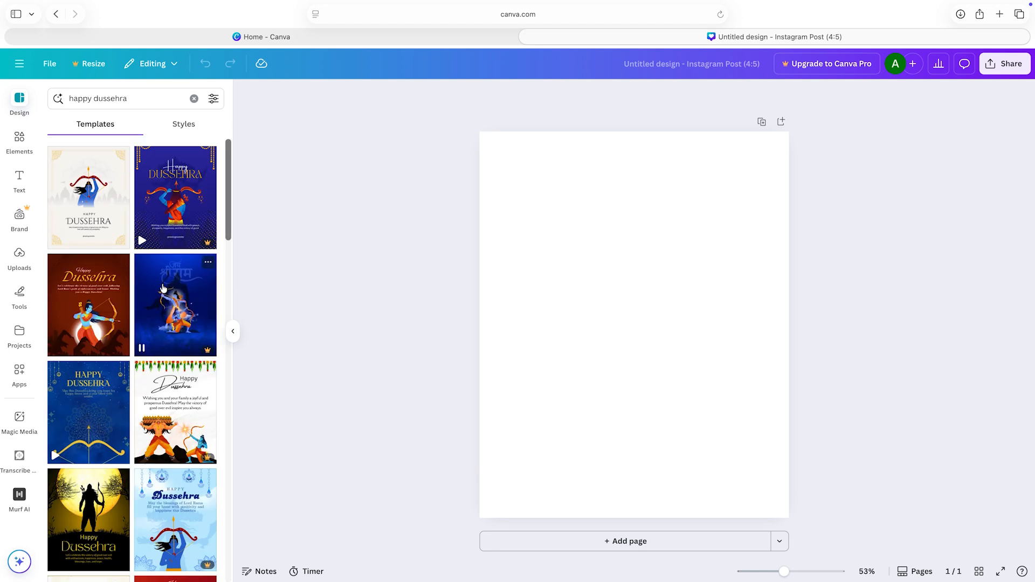
{"action": "left_click", "coordinate": [92, 229]}
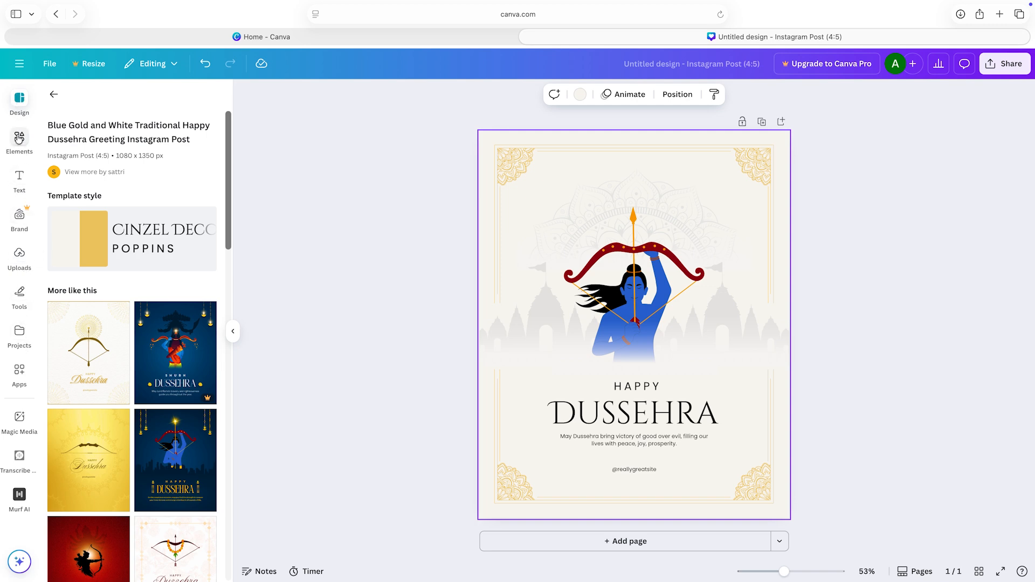
Step: Add a text box, enlarge it to about size 31 and centre it near the top edge of the page
{"action": "left_click", "coordinate": [20, 180]}
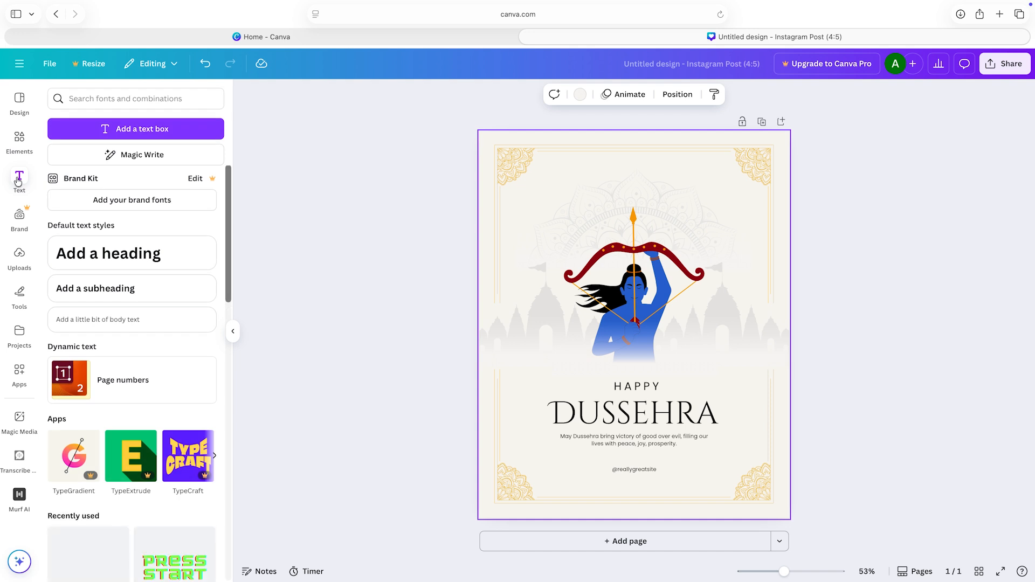
{"action": "left_click", "coordinate": [122, 128]}
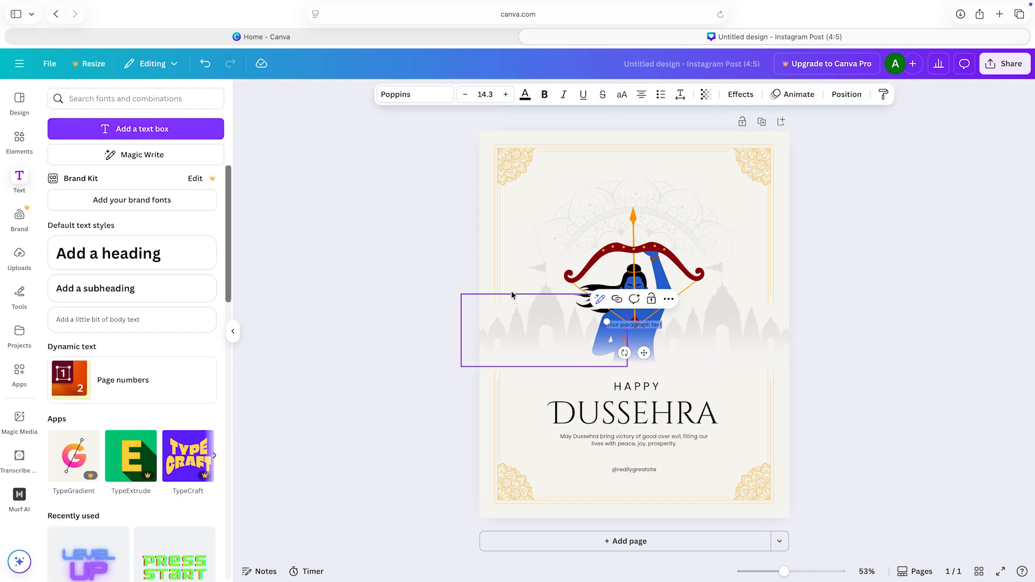
{"action": "left_click", "coordinate": [824, 328]}
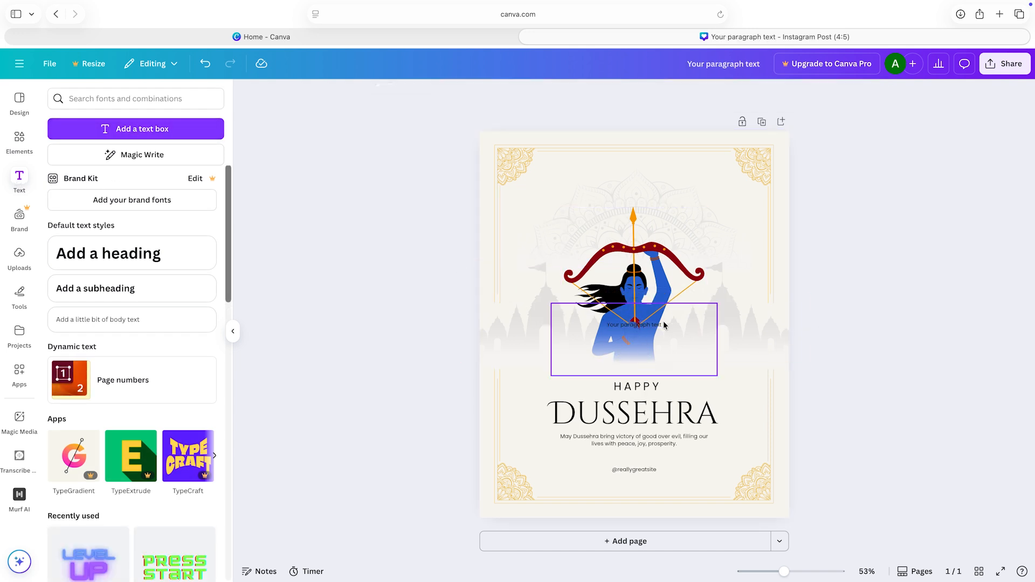
{"action": "left_click_drag", "start_coordinate": [635, 324], "coordinate": [530, 166]}
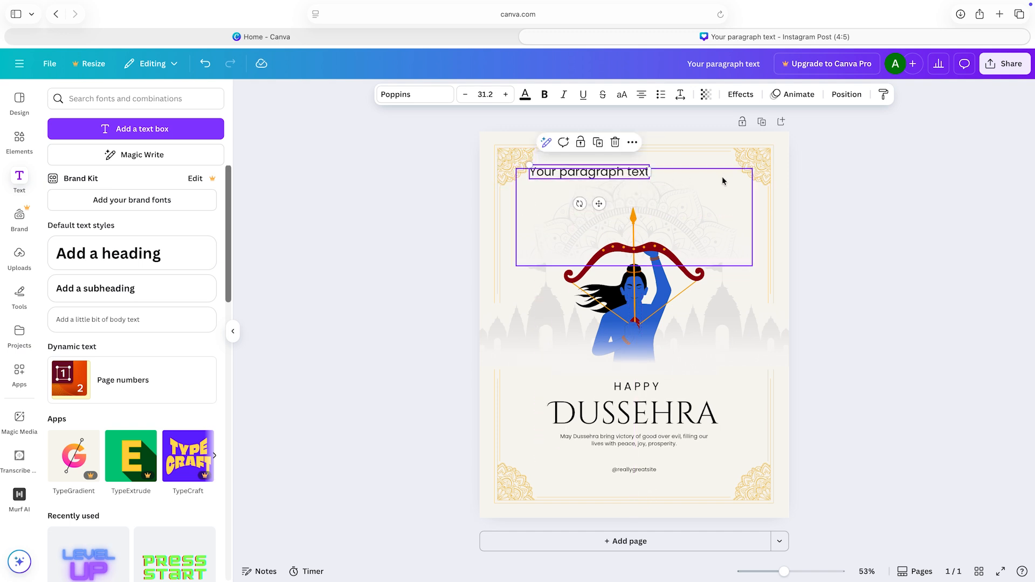
{"action": "left_click", "coordinate": [753, 210]}
{"action": "left_click_drag", "start_coordinate": [579, 172], "coordinate": [636, 174]}
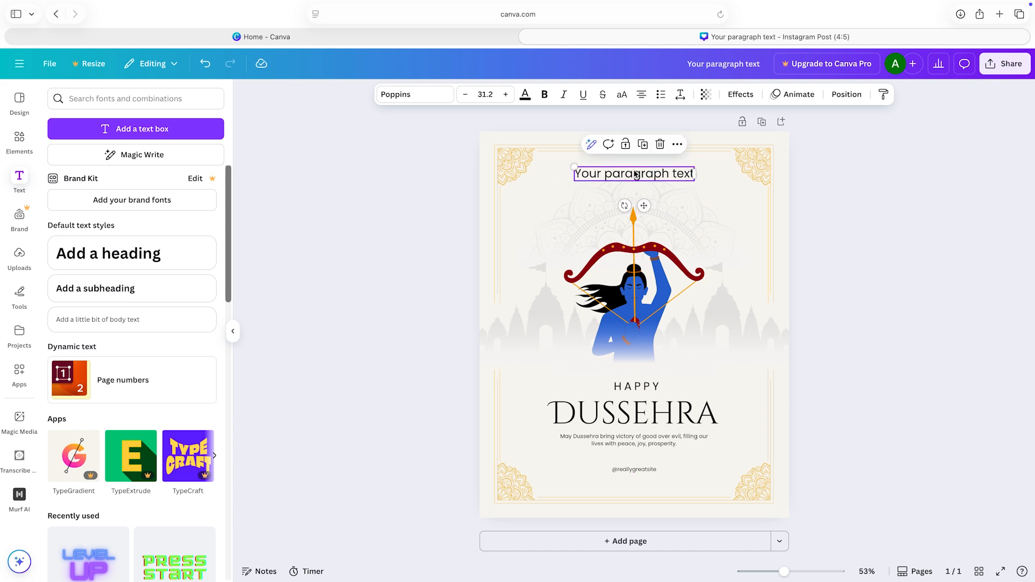
Step: Replace the placeholder in the new text box with "Vamshi Pvt.Ltd"
{"action": "double_click", "coordinate": [670, 173]}
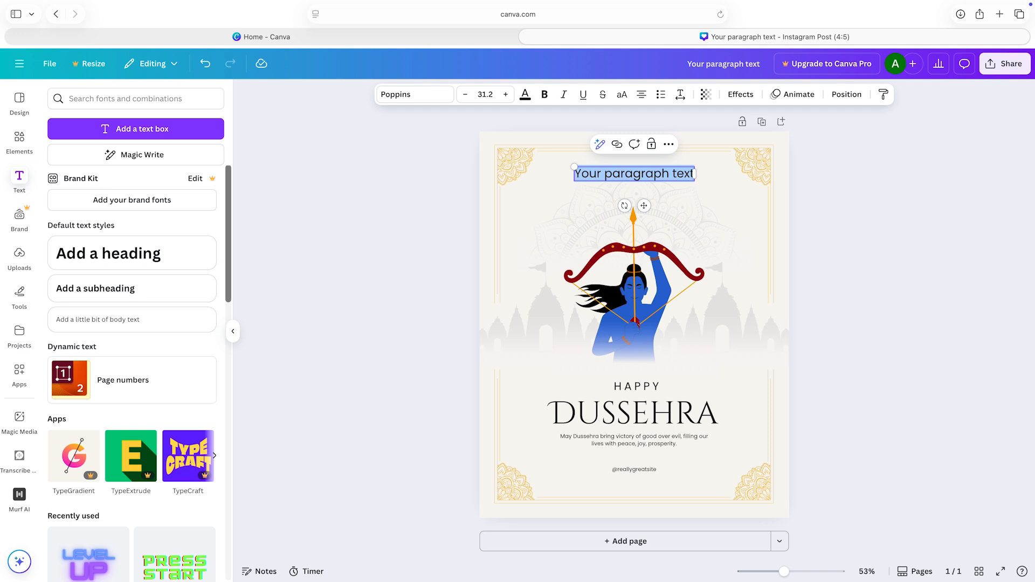
{"action": "key", "text": "BackSpace"}
{"action": "type", "text": "Vamsh"}
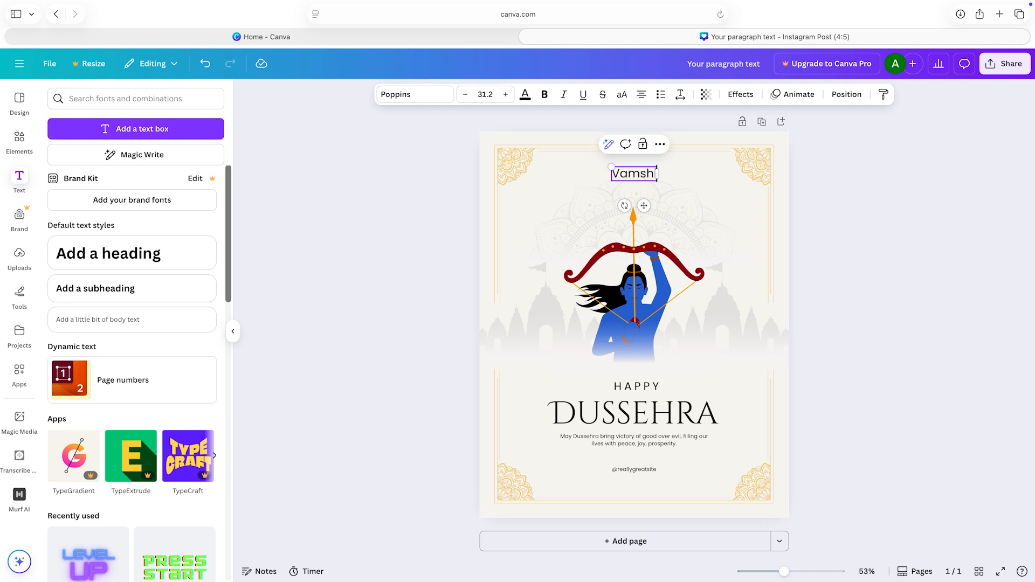
{"action": "type", "text": "i"}
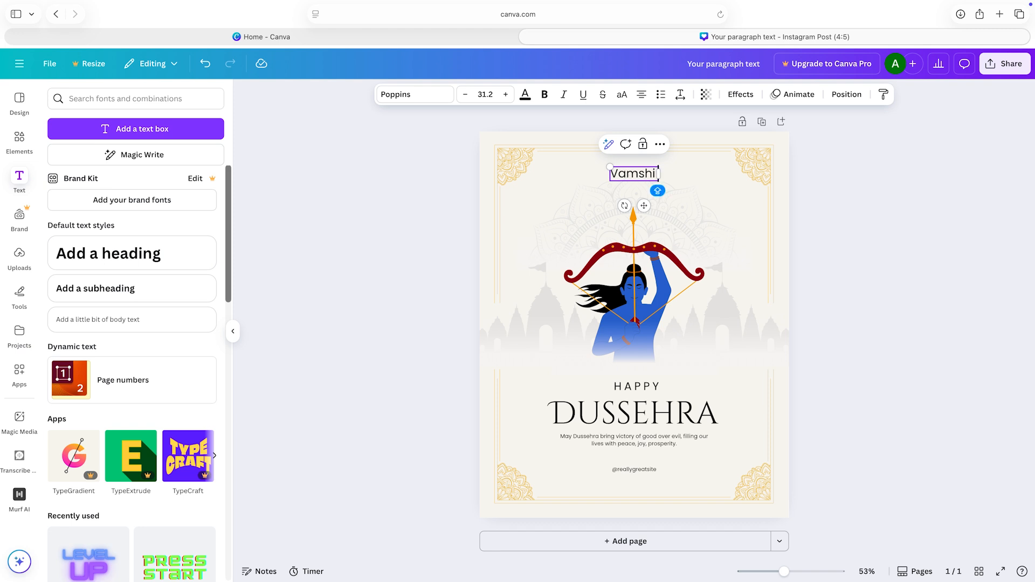
{"action": "type", "text": " Pvt"}
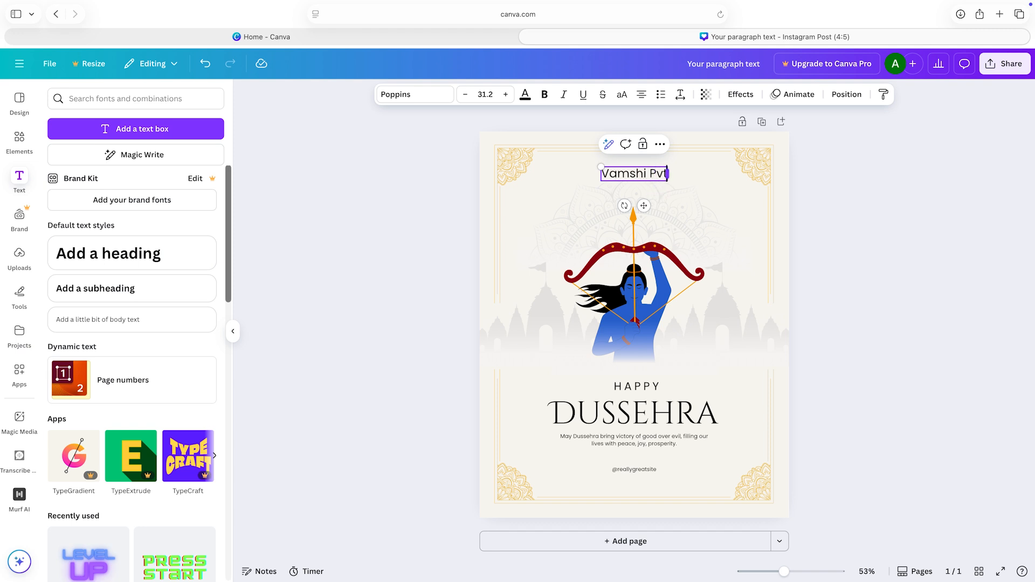
{"action": "type", "text": ".Ltd"}
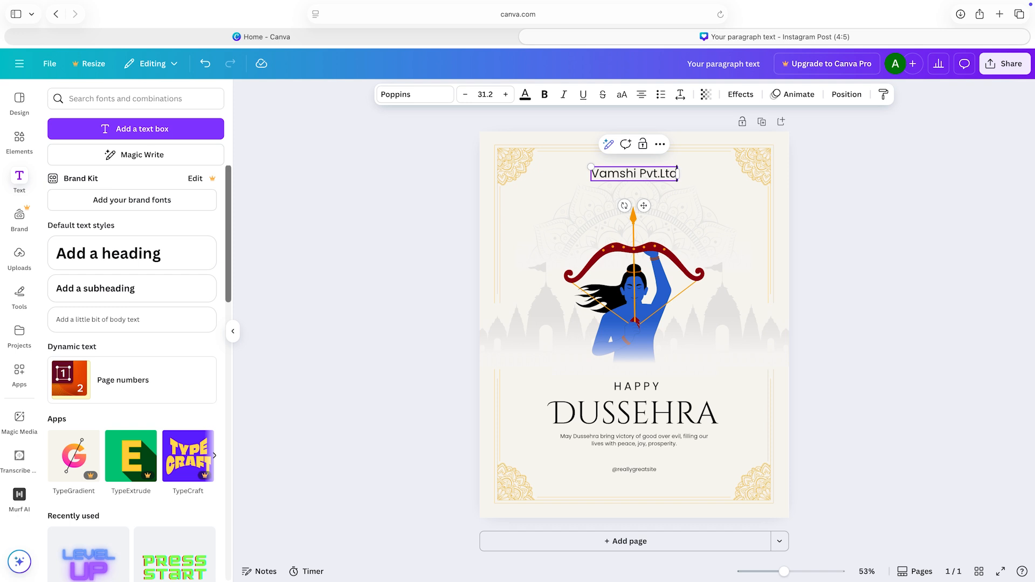
{"action": "left_click", "coordinate": [729, 209]}
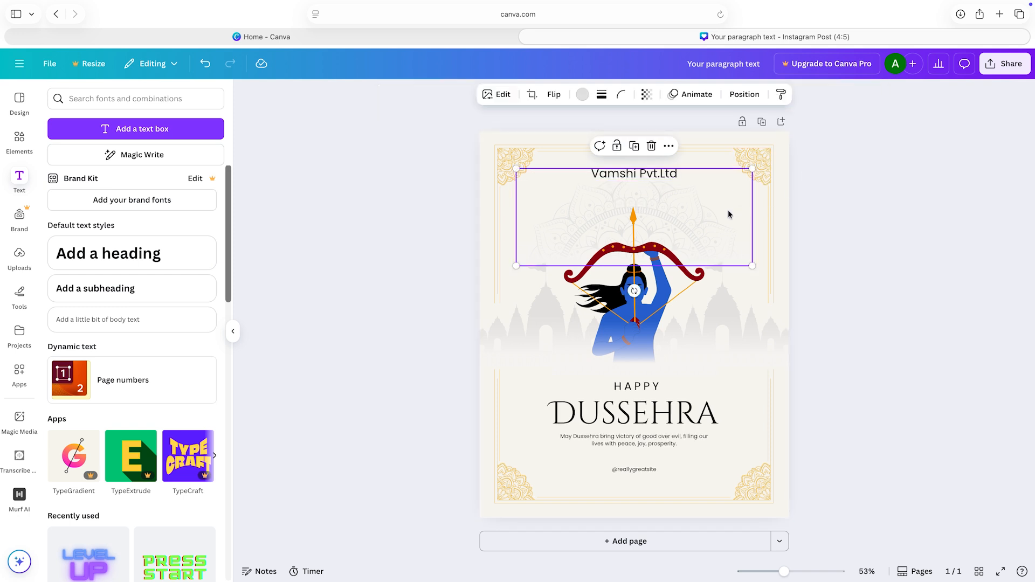
{"action": "left_click", "coordinate": [869, 208]}
Step: Enlarge the company name to about size 37.6 and shift it slightly down, above the archer
{"action": "left_click", "coordinate": [624, 179]}
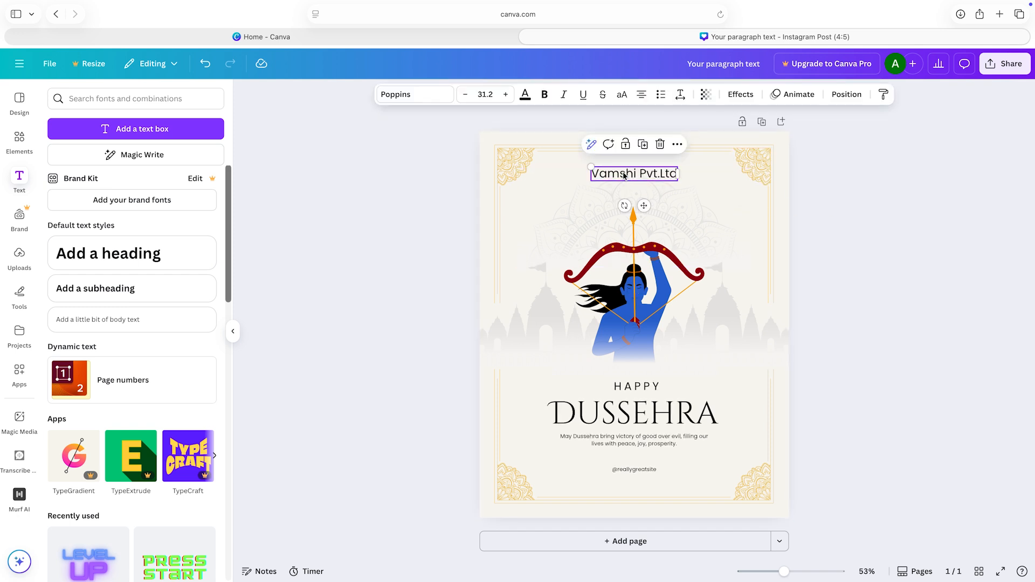
{"action": "left_click_drag", "start_coordinate": [591, 167], "coordinate": [573, 164]}
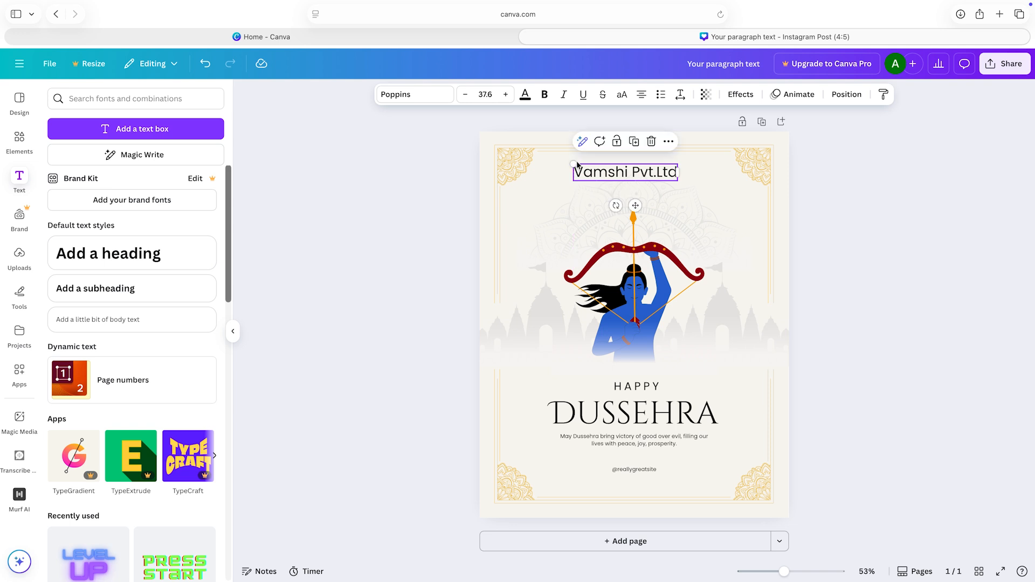
{"action": "left_click", "coordinate": [848, 203]}
{"action": "left_click_drag", "start_coordinate": [642, 174], "coordinate": [649, 179]}
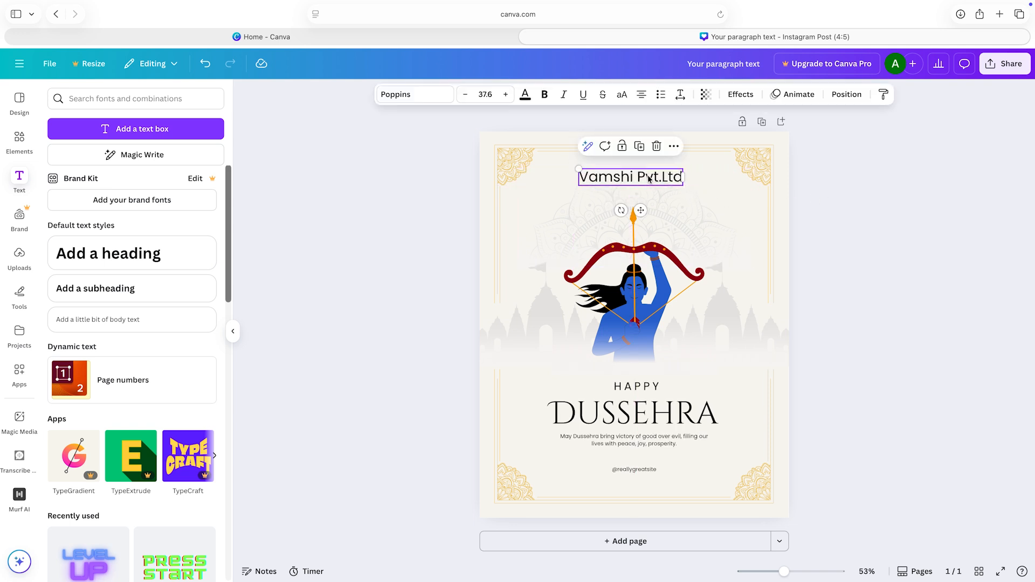
{"action": "left_click", "coordinate": [835, 204]}
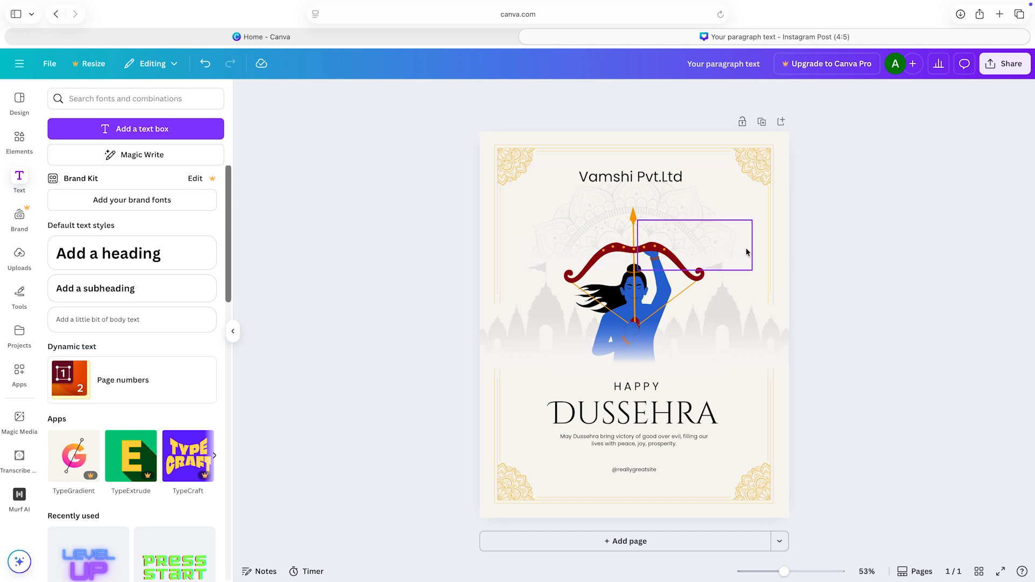
Step: Add a second page, and insert a rounded square frame on page 1, shrunk and placed to the right of the archer
{"action": "left_click", "coordinate": [632, 549]}
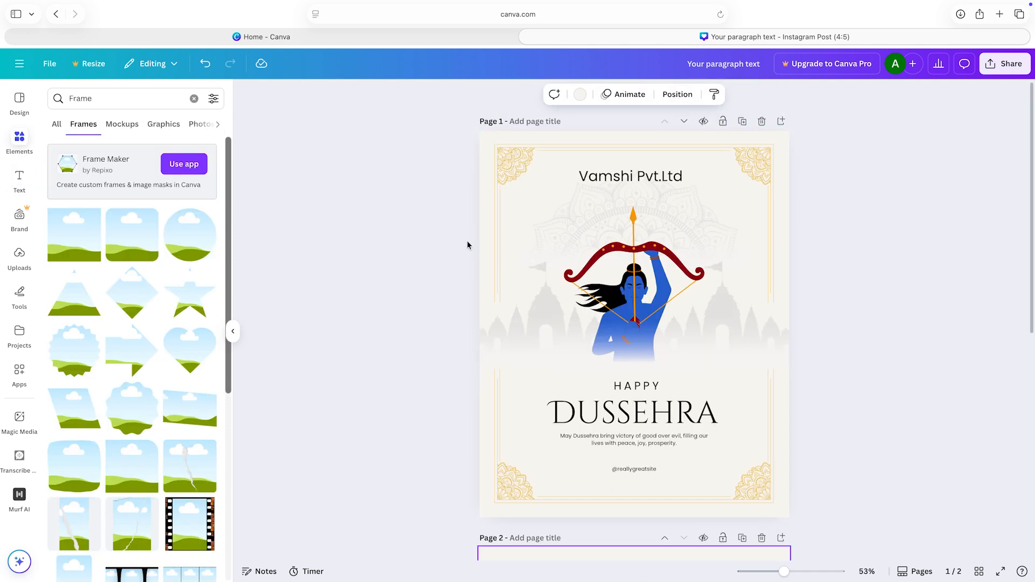
{"action": "left_click", "coordinate": [134, 237]}
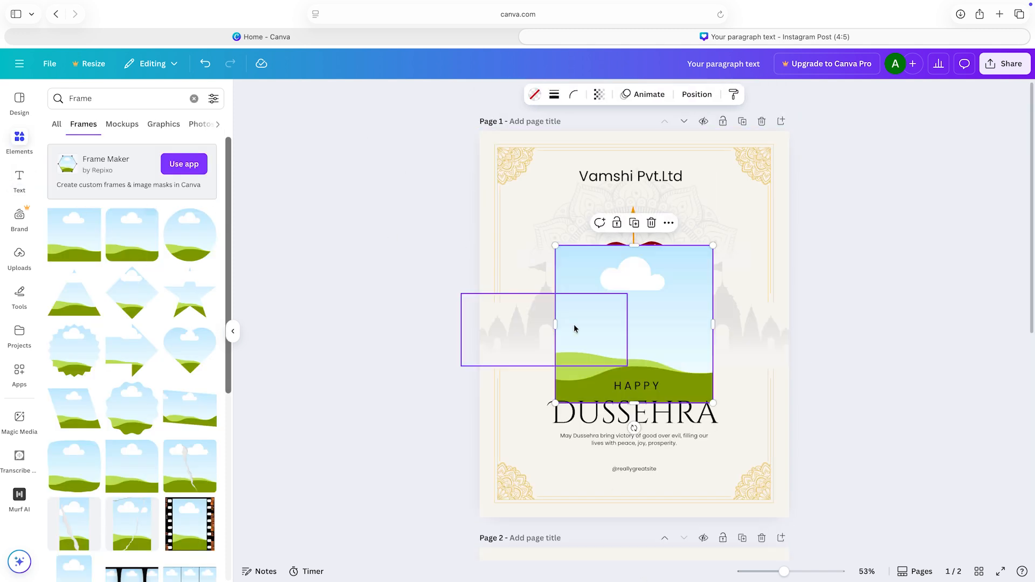
{"action": "left_click_drag", "start_coordinate": [603, 324], "coordinate": [703, 339]}
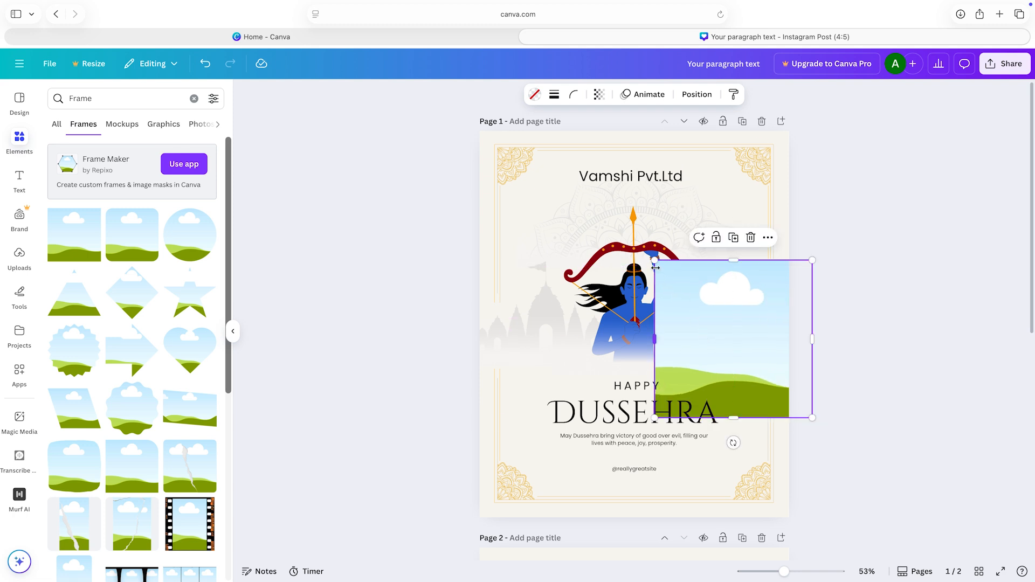
{"action": "left_click_drag", "start_coordinate": [654, 263], "coordinate": [705, 312]}
{"action": "left_click_drag", "start_coordinate": [773, 361], "coordinate": [725, 334]}
{"action": "left_click_drag", "start_coordinate": [656, 285], "coordinate": [671, 301]}
{"action": "left_click_drag", "start_coordinate": [689, 347], "coordinate": [723, 338]}
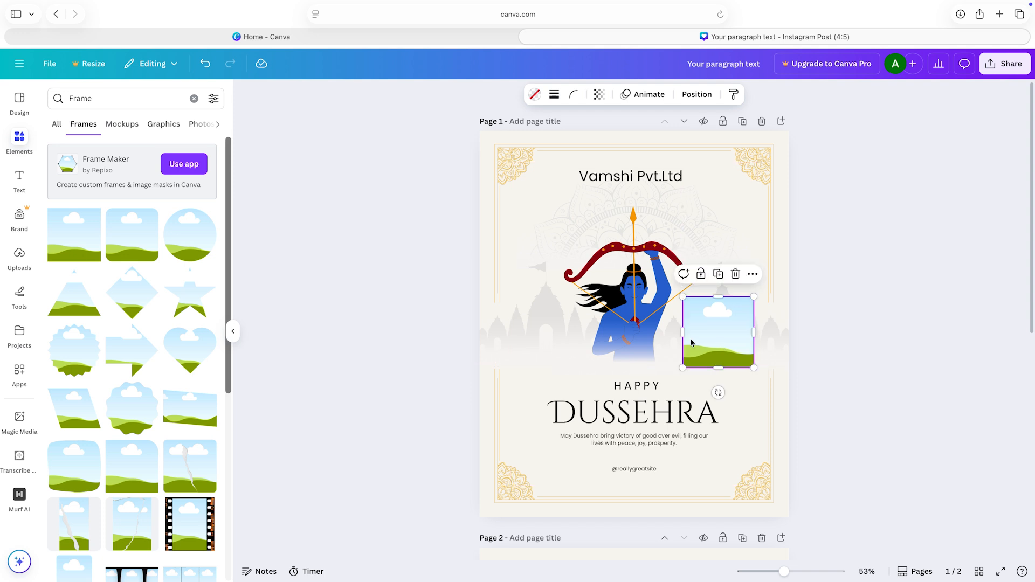
{"action": "left_click", "coordinate": [376, 322]}
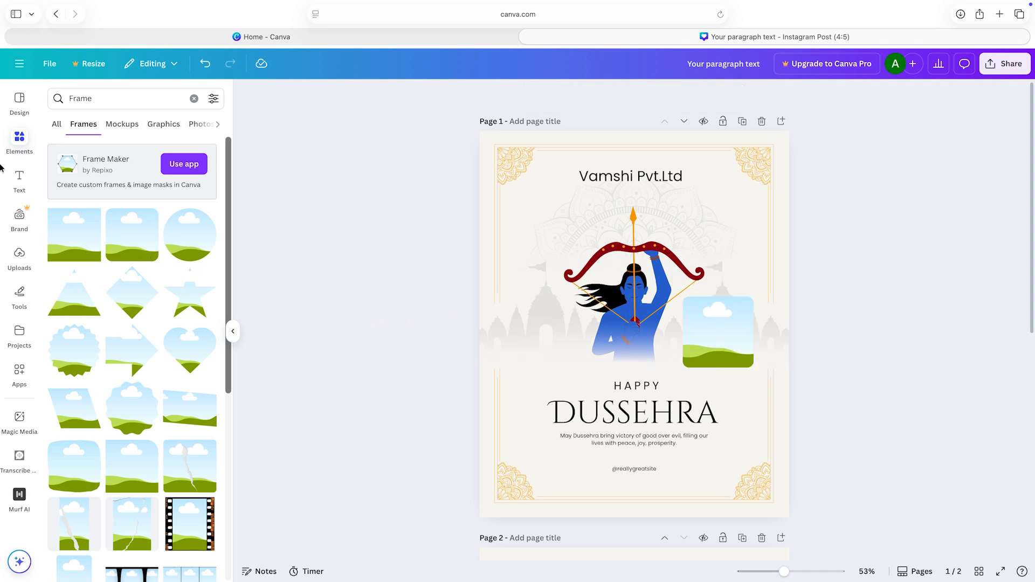
Step: Search all element types for "cat"
{"action": "left_click", "coordinate": [56, 127]}
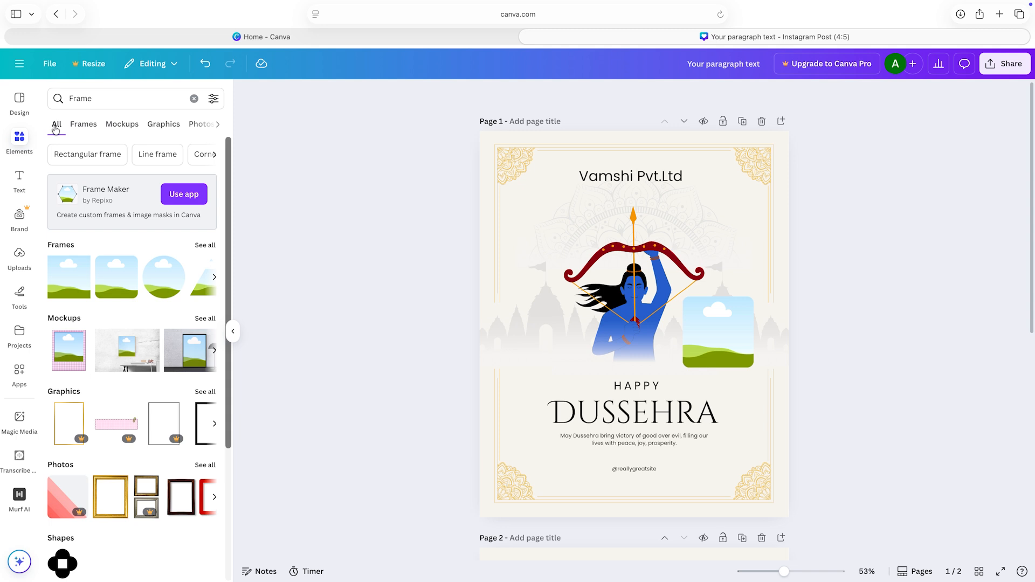
{"action": "left_click", "coordinate": [108, 99]}
{"action": "left_click_drag", "start_coordinate": [108, 99], "coordinate": [69, 99]}
{"action": "key", "text": "BackSpace"}
{"action": "type", "text": "cat"}
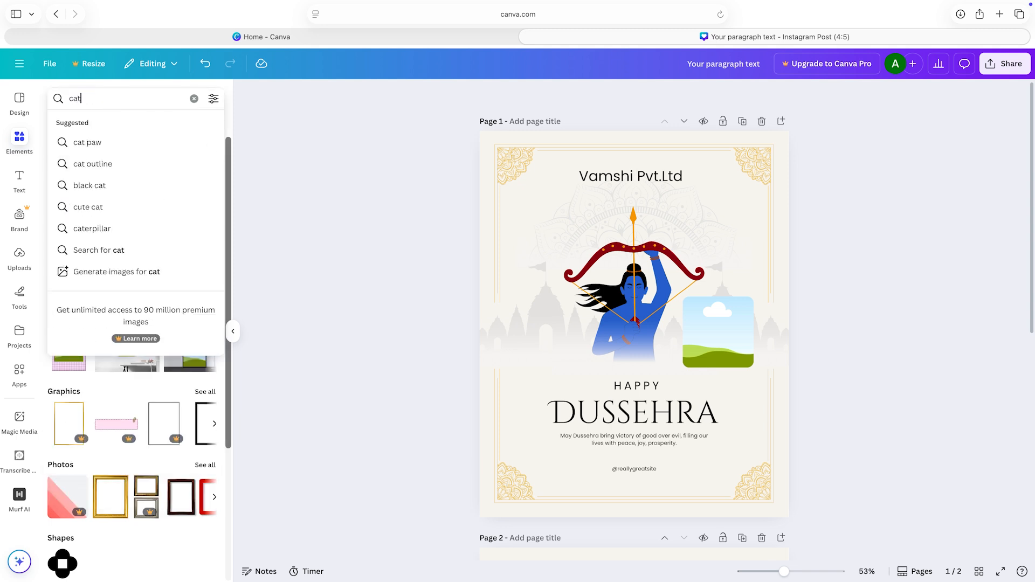
{"action": "key", "text": "Return"}
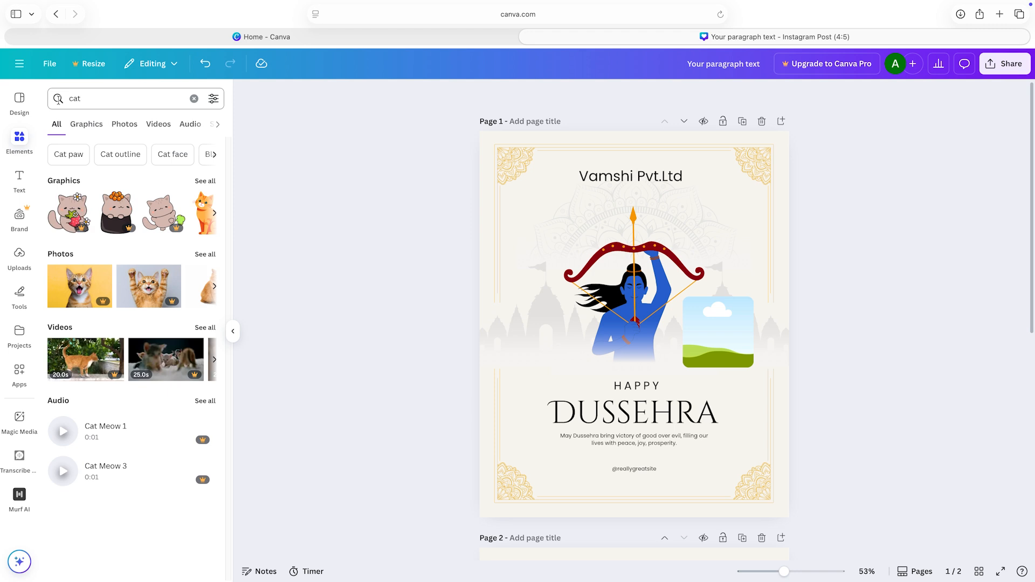
Step: Insert the cat photo with the yellow background, shrink it and drop it into the rounded frame
{"action": "left_click", "coordinate": [76, 287]}
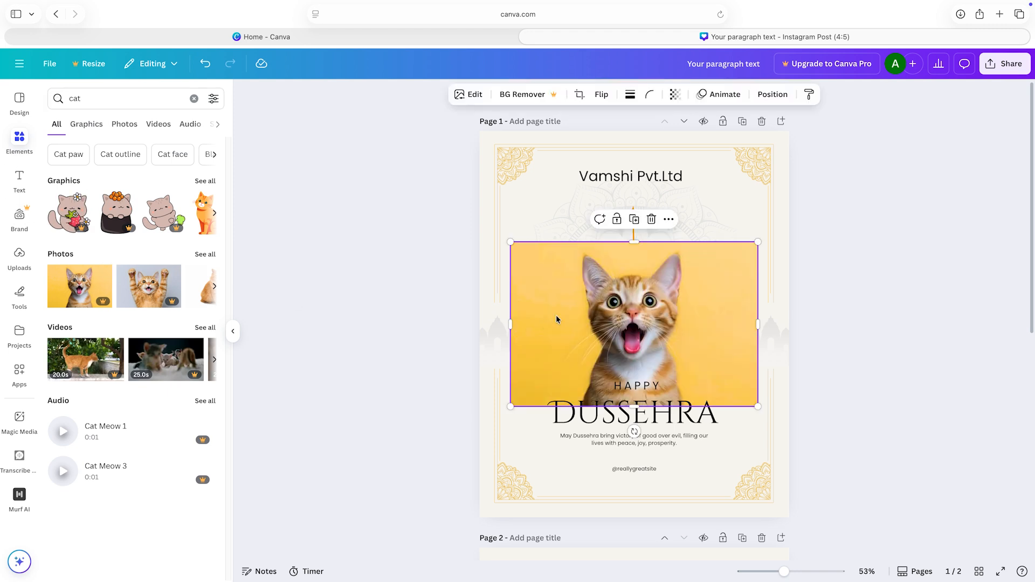
{"action": "left_click_drag", "start_coordinate": [557, 319], "coordinate": [545, 373]}
{"action": "left_click_drag", "start_coordinate": [499, 296], "coordinate": [610, 382]}
{"action": "left_click_drag", "start_coordinate": [674, 420], "coordinate": [739, 353]}
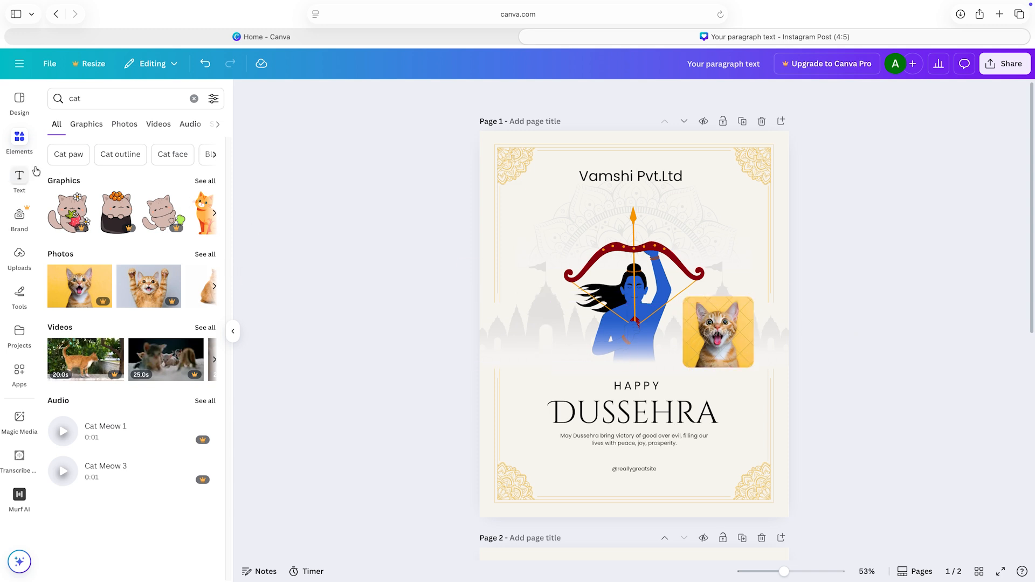
Step: Search the elements for "bottle water" and insert the graphic of a boy drinking from a bottle on page 1
{"action": "left_click", "coordinate": [102, 102]}
{"action": "key", "text": "BackSpace"}
{"action": "key", "text": "BackSpace"}
{"action": "key", "text": "BackSpace"}
{"action": "type", "text": "bottle"}
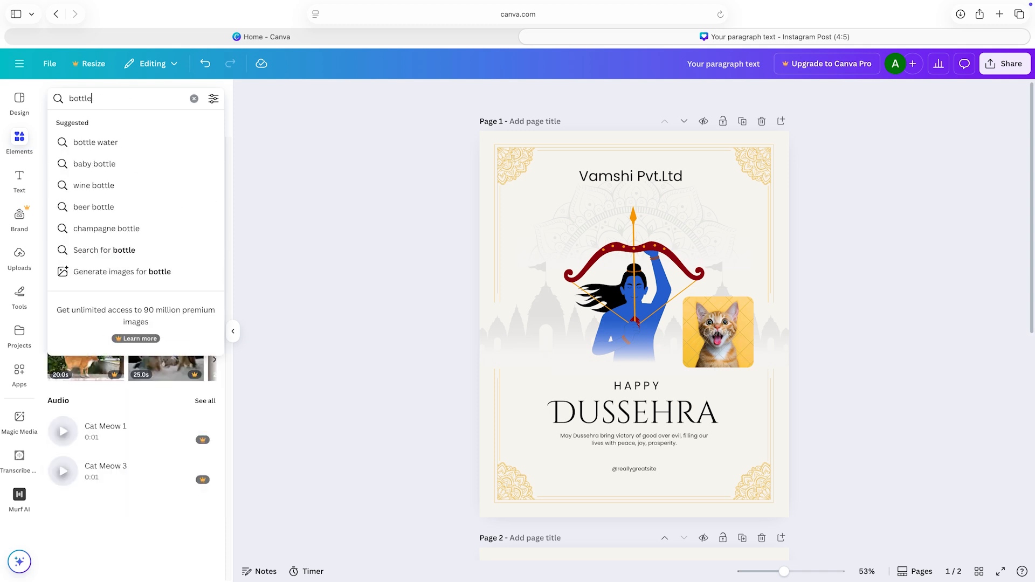
{"action": "left_click", "coordinate": [96, 142]}
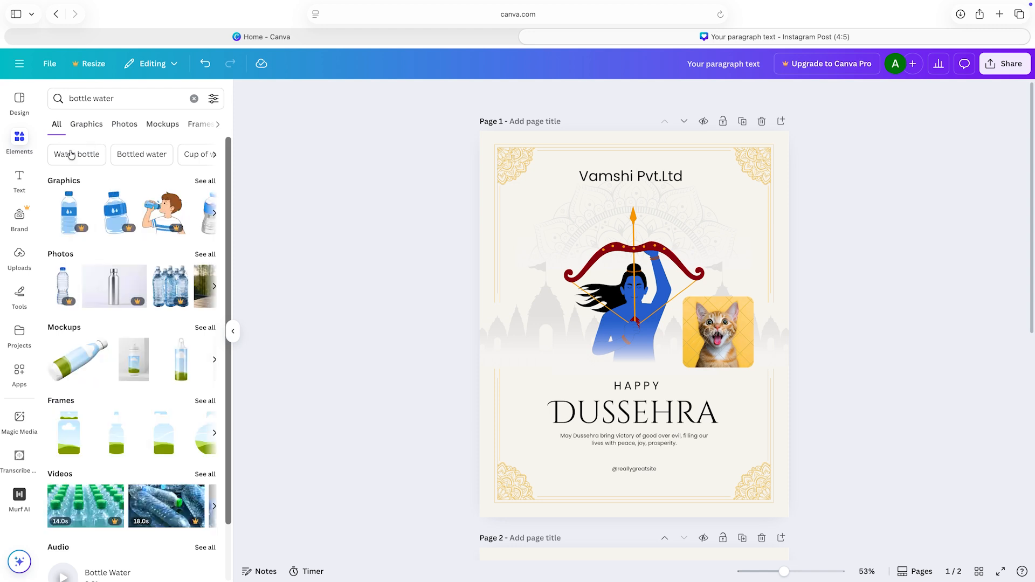
{"action": "left_click", "coordinate": [155, 215]}
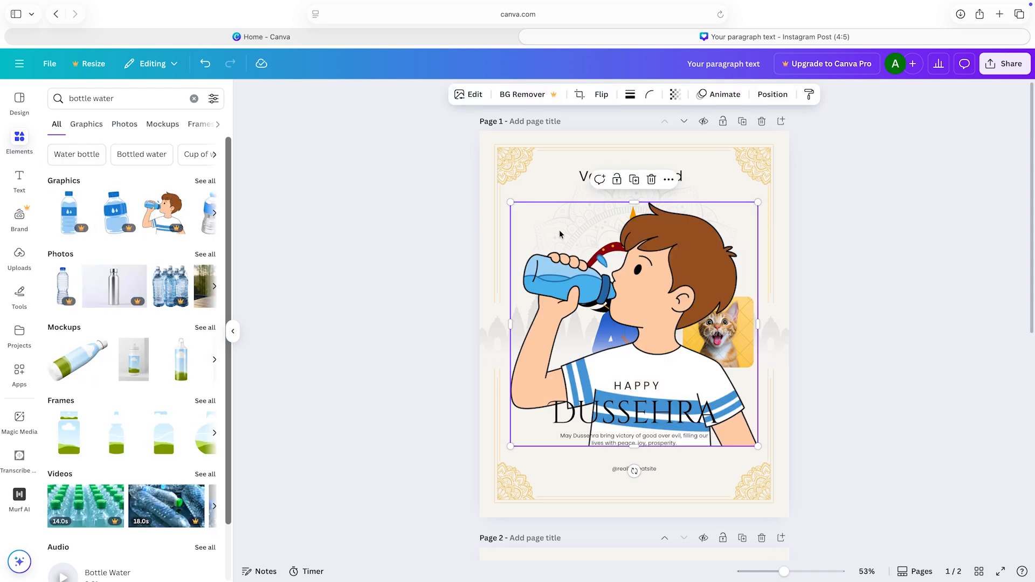
Step: Shrink the graphic of the boy drinking from a bottle and place it to the left of the archer's waist
{"action": "left_click_drag", "start_coordinate": [511, 204], "coordinate": [674, 345]}
{"action": "left_click_drag", "start_coordinate": [747, 386], "coordinate": [536, 307]}
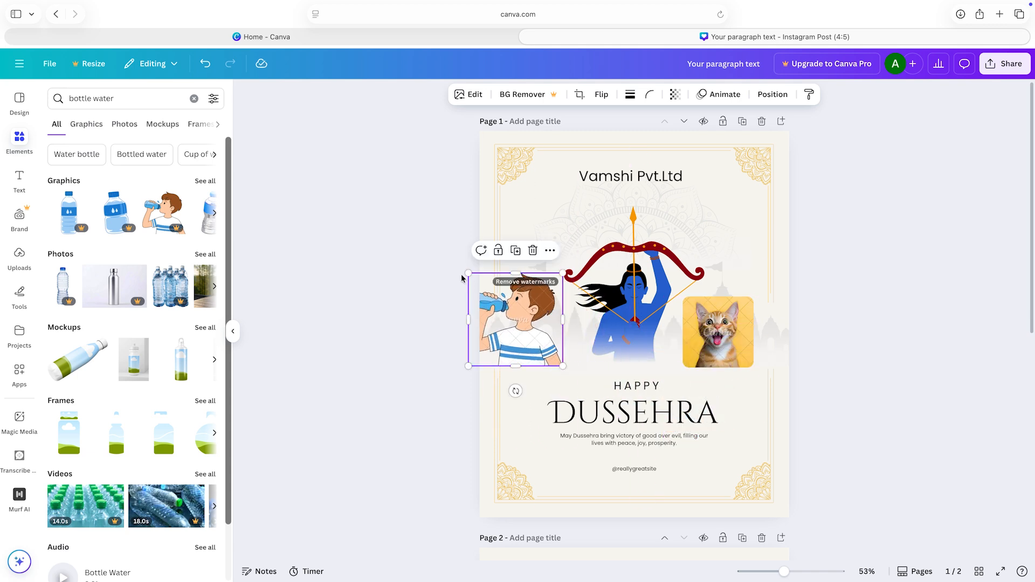
{"action": "left_click_drag", "start_coordinate": [467, 273], "coordinate": [503, 307]}
{"action": "left_click_drag", "start_coordinate": [546, 356], "coordinate": [558, 356]}
Step: Move the archer illustration slightly upward, closer to the company name
{"action": "mouse_move", "coordinate": [604, 280]}
{"action": "left_mouse_down"}
{"action": "mouse_move", "coordinate": [605, 205]}
{"action": "mouse_move", "coordinate": [607, 260]}
{"action": "left_mouse_up"}
{"action": "left_click", "coordinate": [874, 264]}
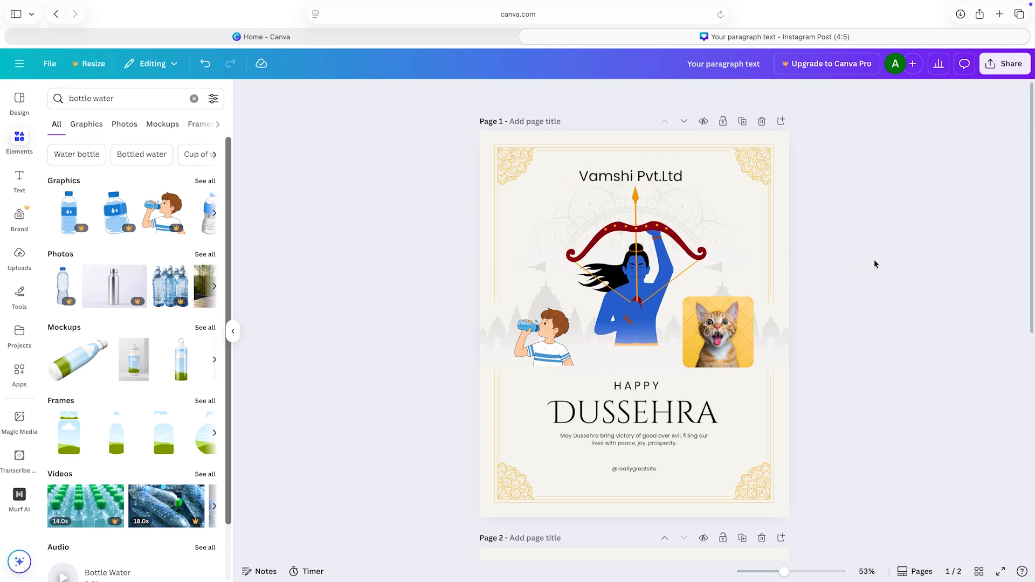
{"action": "mouse_move", "coordinate": [758, 175]}
{"action": "left_mouse_down"}
{"action": "mouse_move", "coordinate": [731, 194]}
{"action": "mouse_move", "coordinate": [756, 176]}
{"action": "left_mouse_up"}
{"action": "left_click", "coordinate": [878, 231]}
Step: Reduce the font size of the "DUSSEHRA" heading by four steps
{"action": "left_click", "coordinate": [641, 411]}
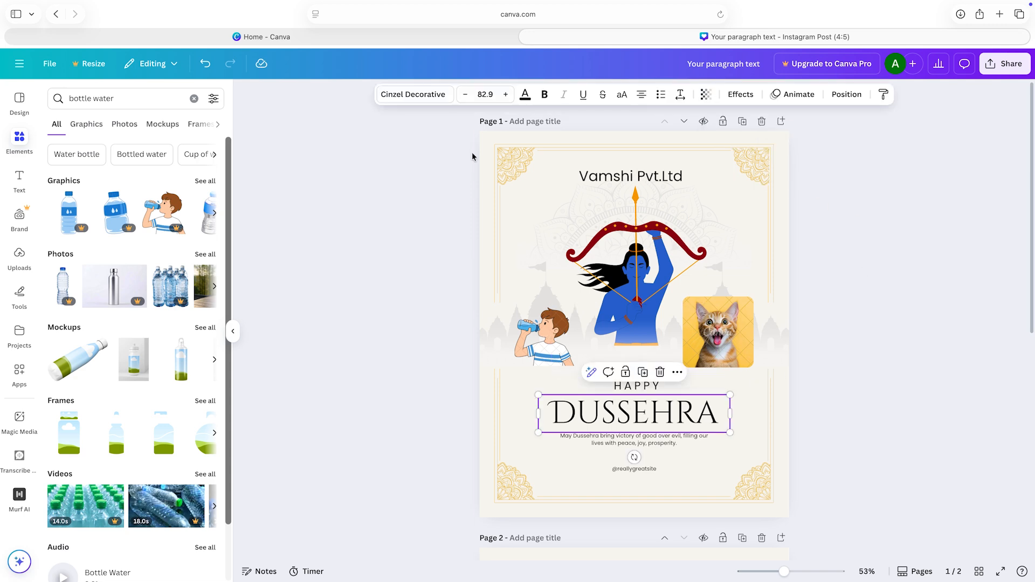
{"action": "left_click", "coordinate": [463, 96]}
{"action": "left_click", "coordinate": [464, 96]}
{"action": "left_click", "coordinate": [464, 96]}
{"action": "left_click", "coordinate": [463, 96]}
{"action": "left_click", "coordinate": [464, 95]}
{"action": "left_click", "coordinate": [464, 95]}
{"action": "left_click", "coordinate": [464, 96]}
{"action": "left_click", "coordinate": [464, 95]}
{"action": "left_click", "coordinate": [947, 314]}
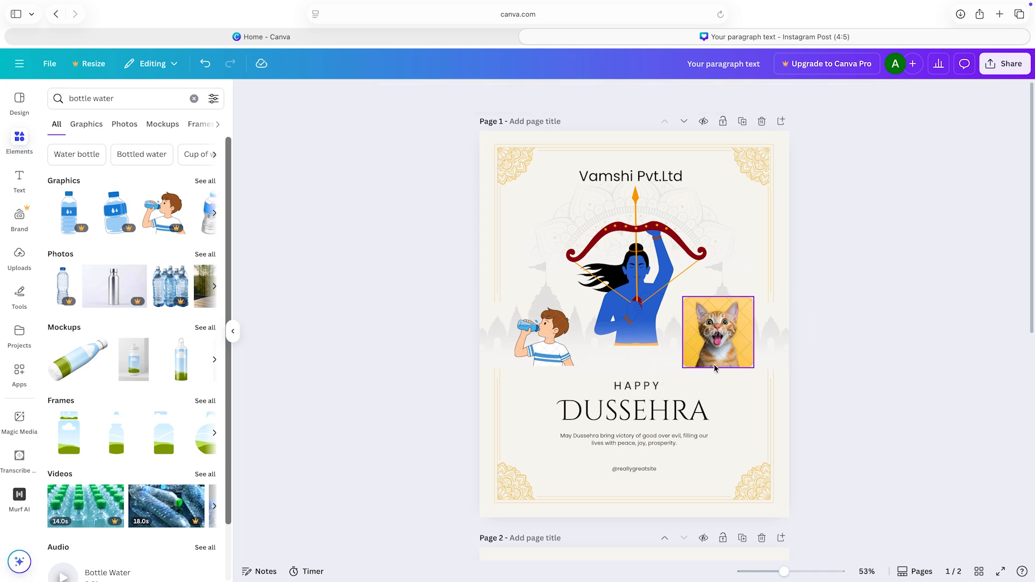
Step: Reduce the font size of the "HAPPY" text above the heading by three steps
{"action": "left_click", "coordinate": [633, 385]}
{"action": "left_click", "coordinate": [467, 97]}
{"action": "left_click", "coordinate": [467, 97]}
{"action": "left_click", "coordinate": [467, 97]}
{"action": "left_click", "coordinate": [942, 319]}
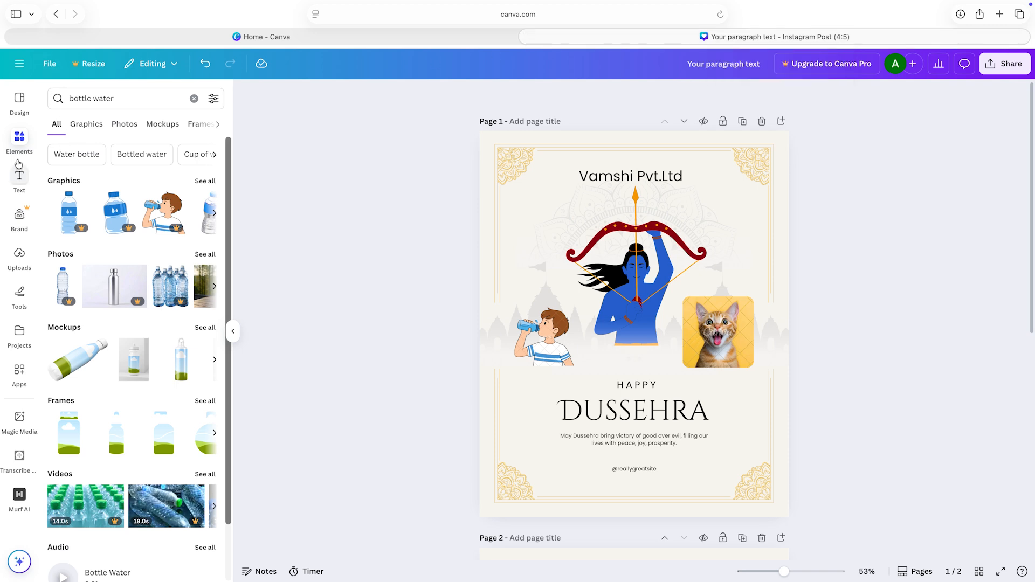
Step: Search the design templates for "we are hiring" to fill the blank page 2
{"action": "left_click", "coordinate": [22, 104]}
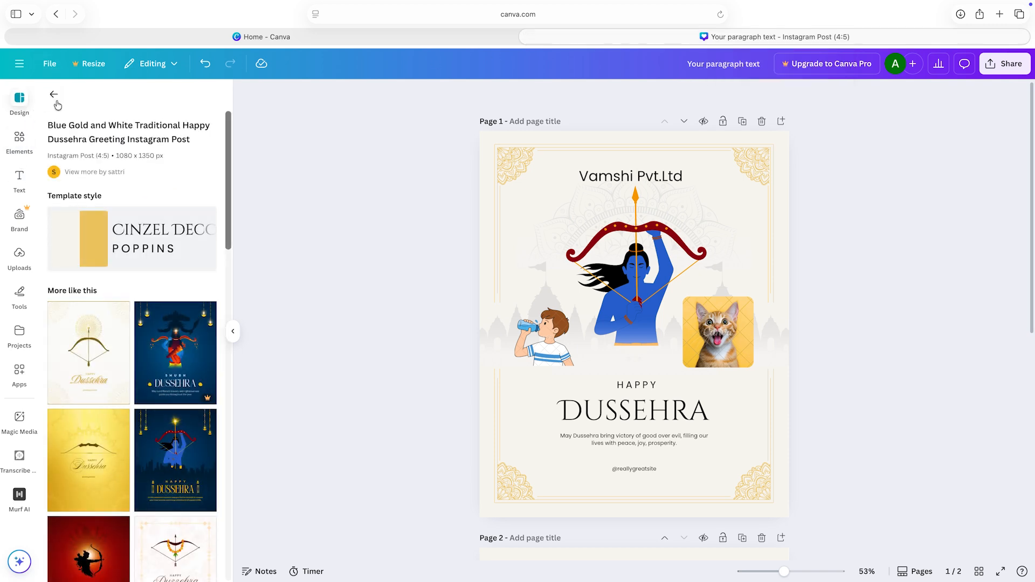
{"action": "left_click", "coordinate": [54, 95]}
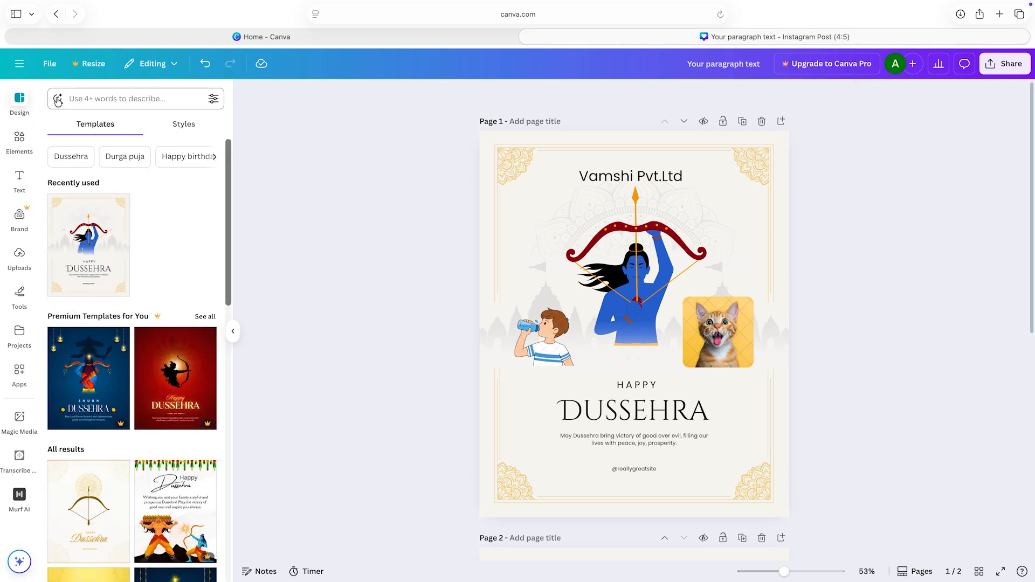
{"action": "left_click", "coordinate": [123, 100]}
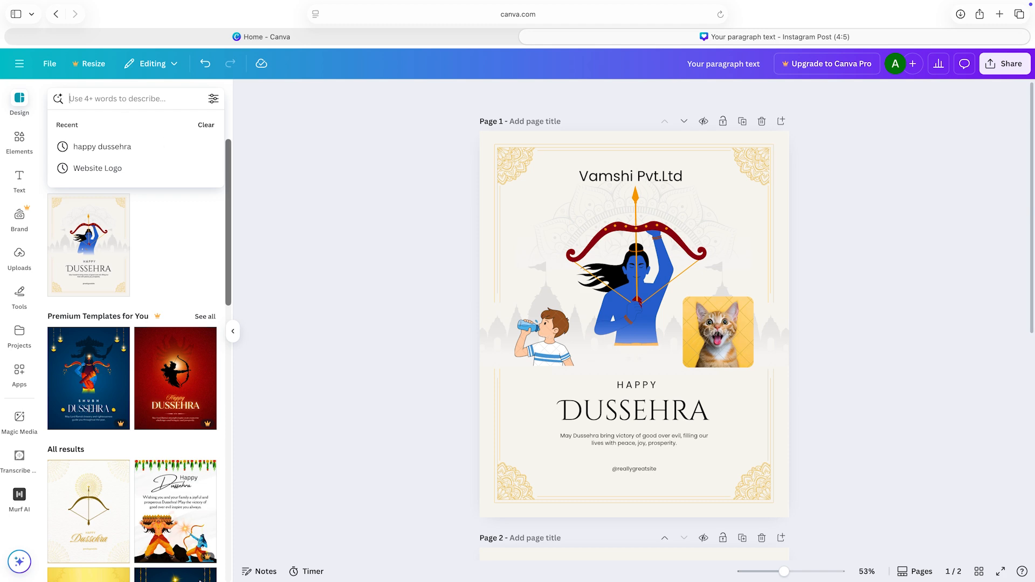
{"action": "scroll", "coordinate": [286, 435], "scroll_direction": "down", "scroll_amount": 5}
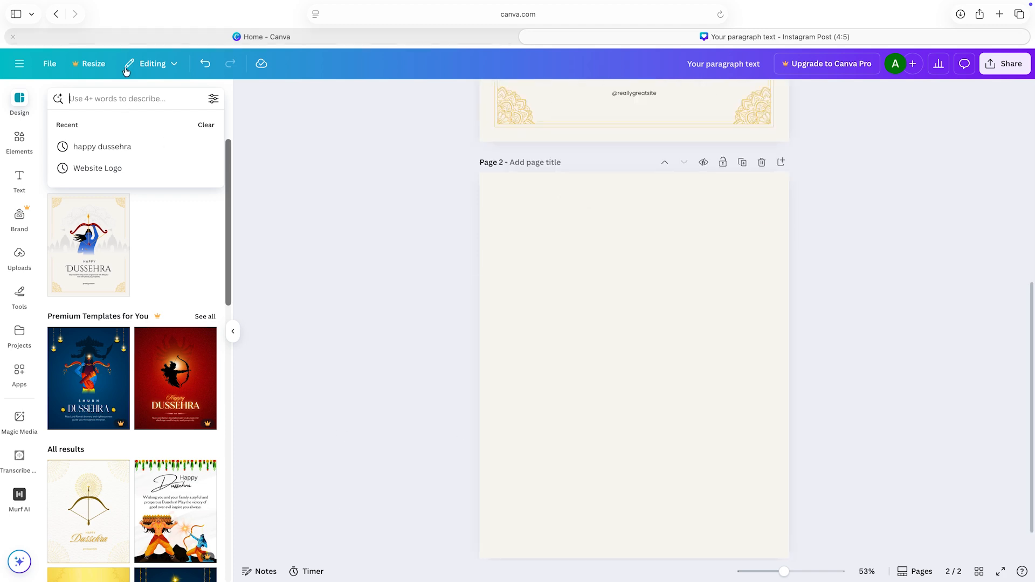
{"action": "type", "text": "hiring"}
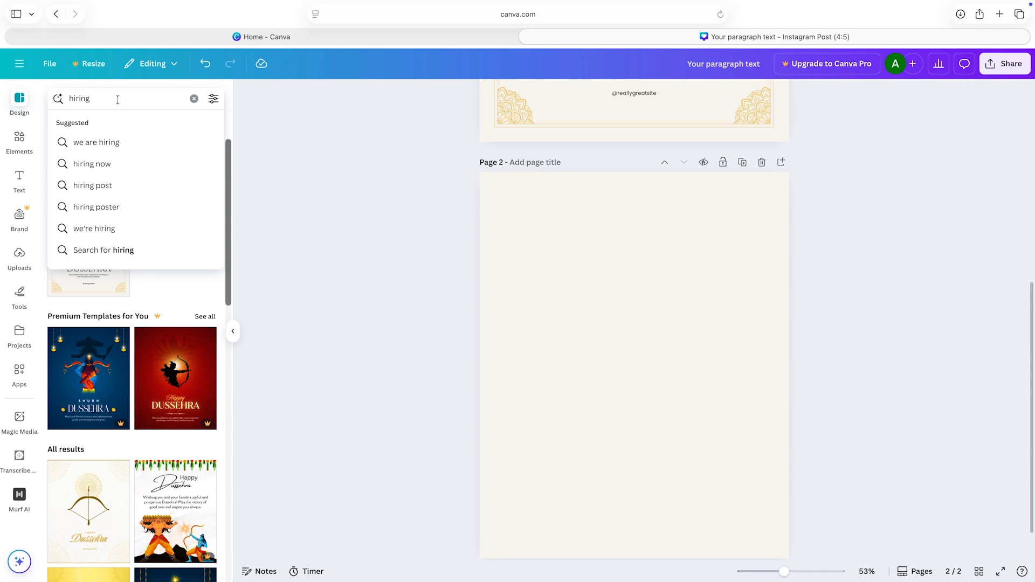
{"action": "left_click", "coordinate": [93, 146]}
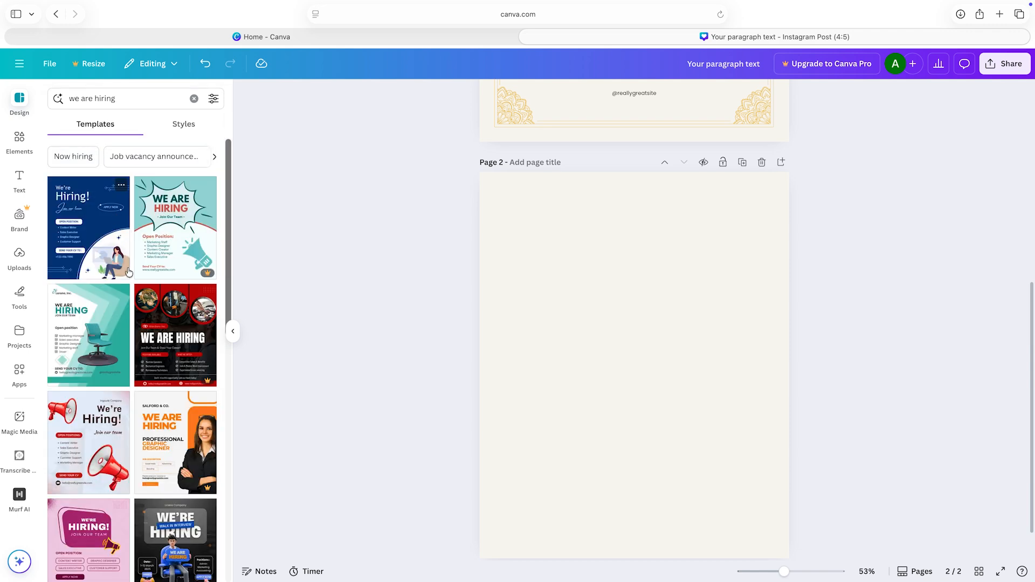
Step: Apply the Teal and Black Modern We Are Hiring template to page 2, choosing it from the designs similar to the orange and yellow one
{"action": "scroll", "coordinate": [128, 272], "scroll_direction": "down", "scroll_amount": 8}
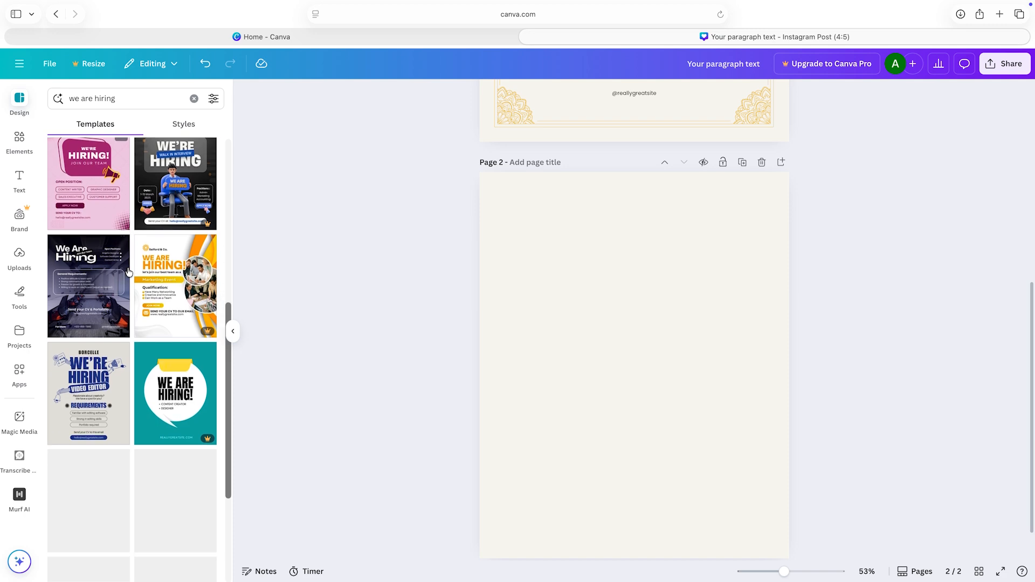
{"action": "scroll", "coordinate": [128, 273], "scroll_direction": "up", "scroll_amount": 2}
{"action": "scroll", "coordinate": [186, 273], "scroll_direction": "down", "scroll_amount": 2}
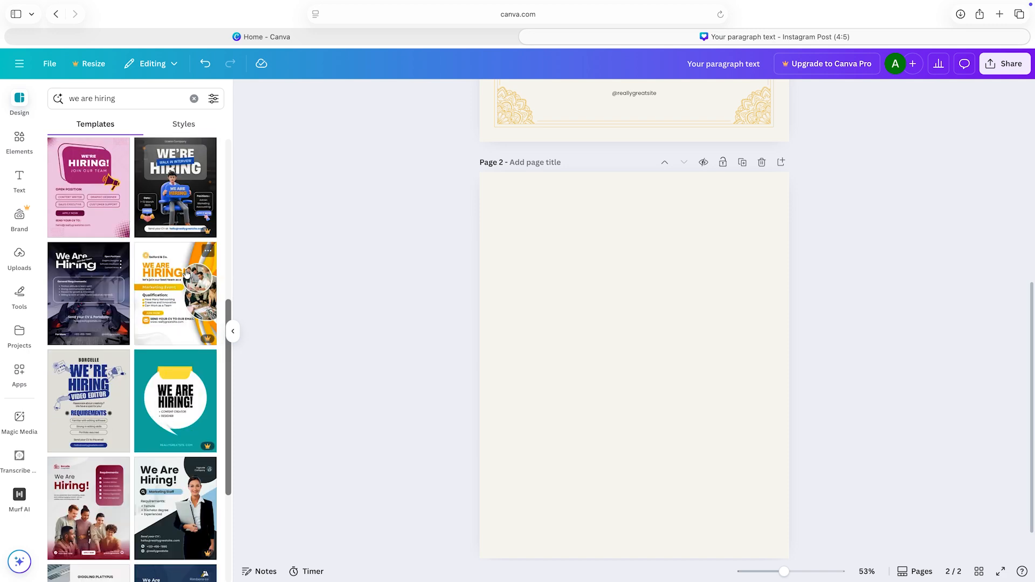
{"action": "left_click", "coordinate": [155, 291]}
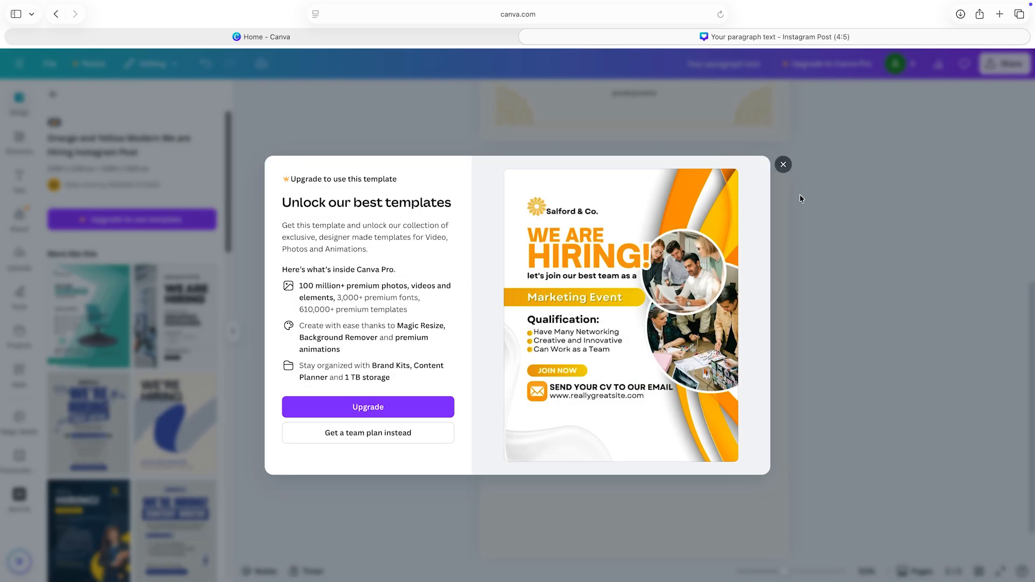
{"action": "left_click", "coordinate": [783, 164]}
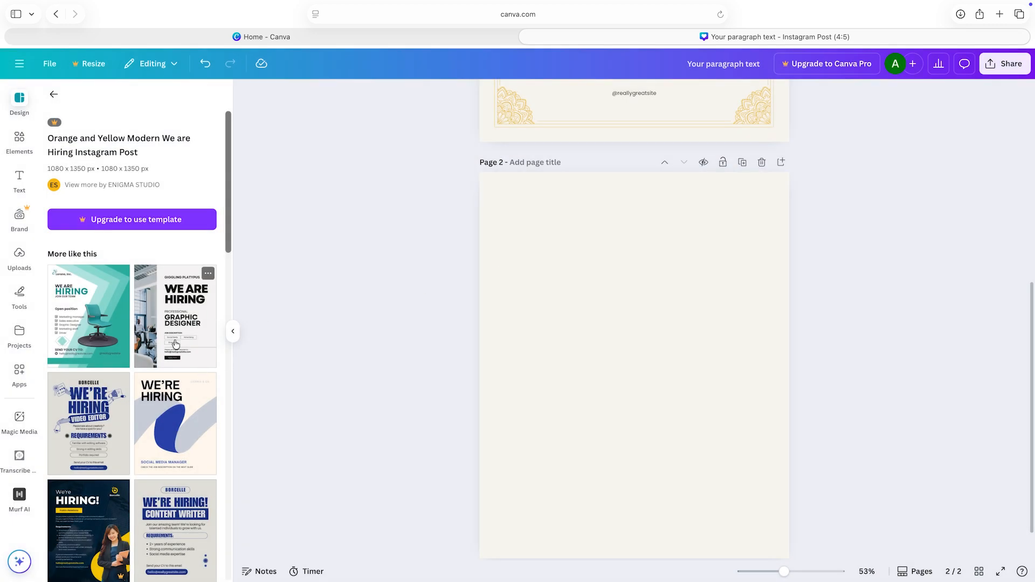
{"action": "left_click", "coordinate": [92, 321]}
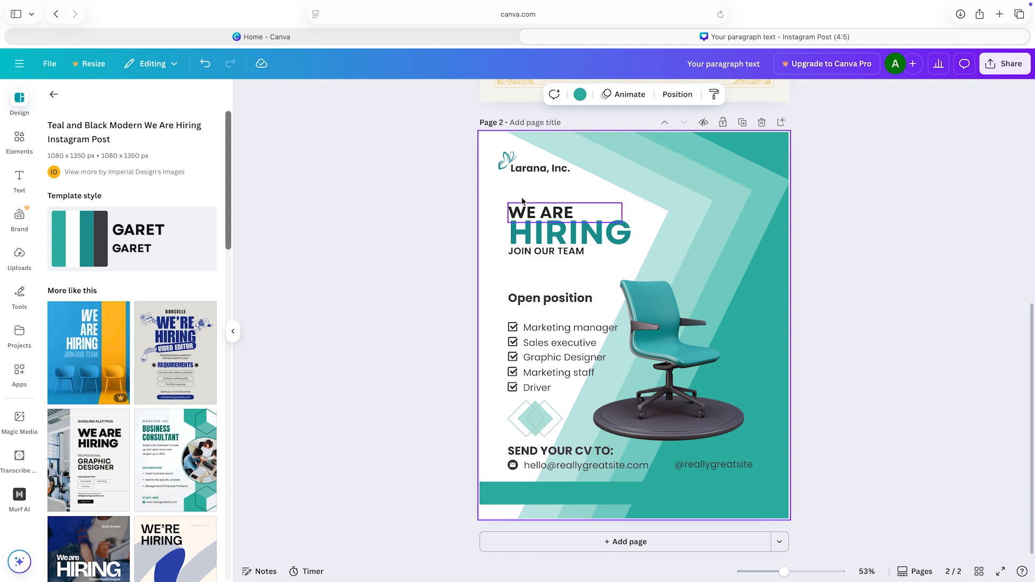
Step: Replace the company name "Larana, Inc." on page 2 with "Vamshi pvt.ltd"
{"action": "double_click", "coordinate": [565, 171]}
{"action": "key", "text": "BackSpace"}
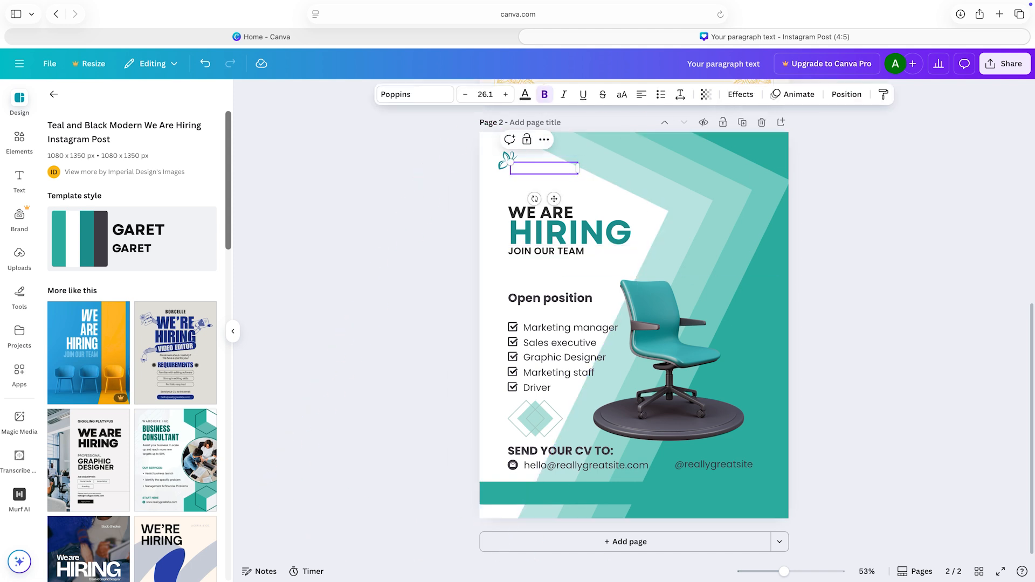
{"action": "type", "text": "vamshi"}
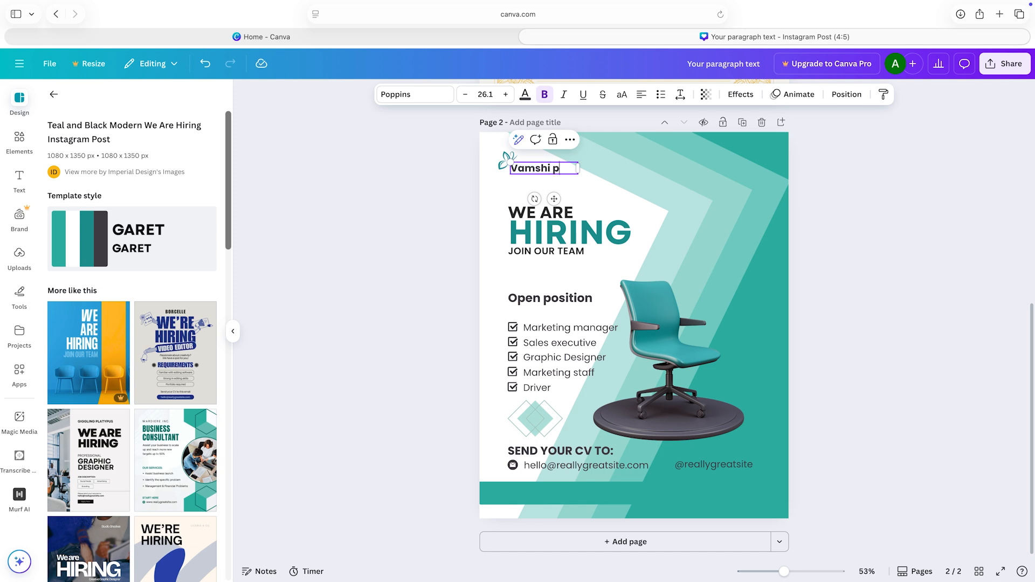
{"action": "type", "text": " pvt.ltd"}
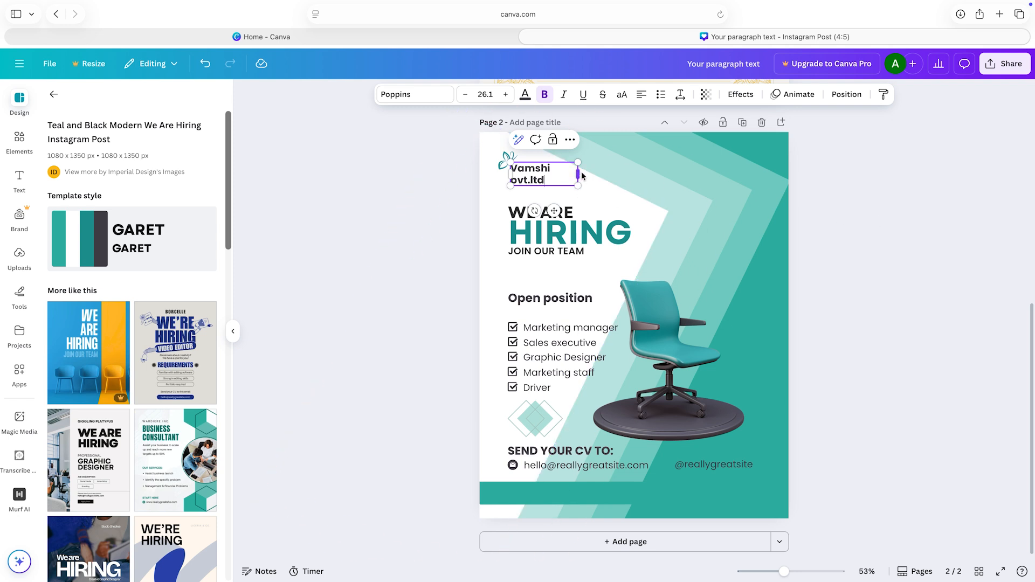
Step: Enlarge the company name text on page 2 to a font size of about 38.6
{"action": "left_click_drag", "start_coordinate": [578, 185], "coordinate": [599, 193]}
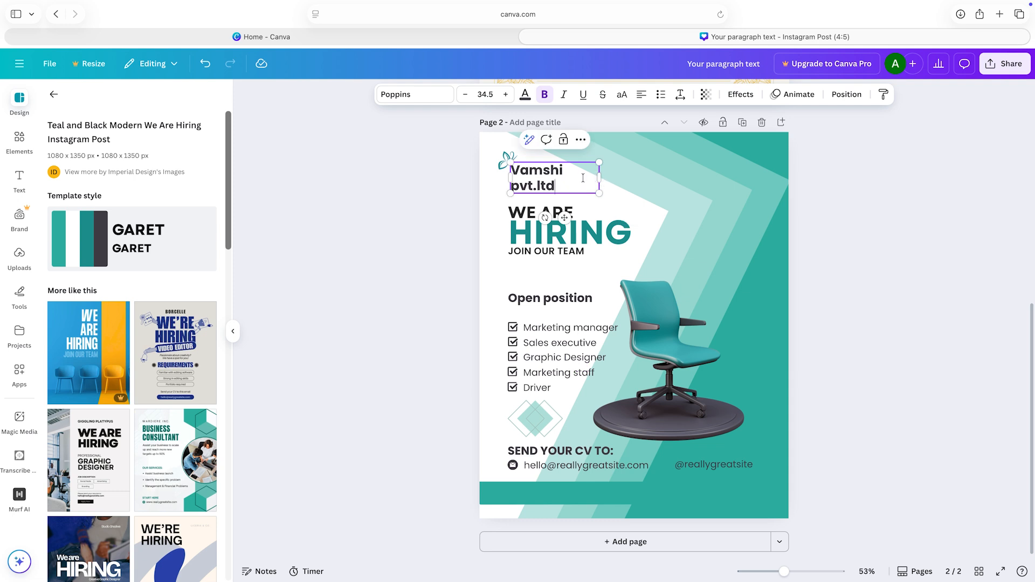
{"action": "left_click", "coordinate": [667, 195]}
{"action": "left_click", "coordinate": [544, 178]}
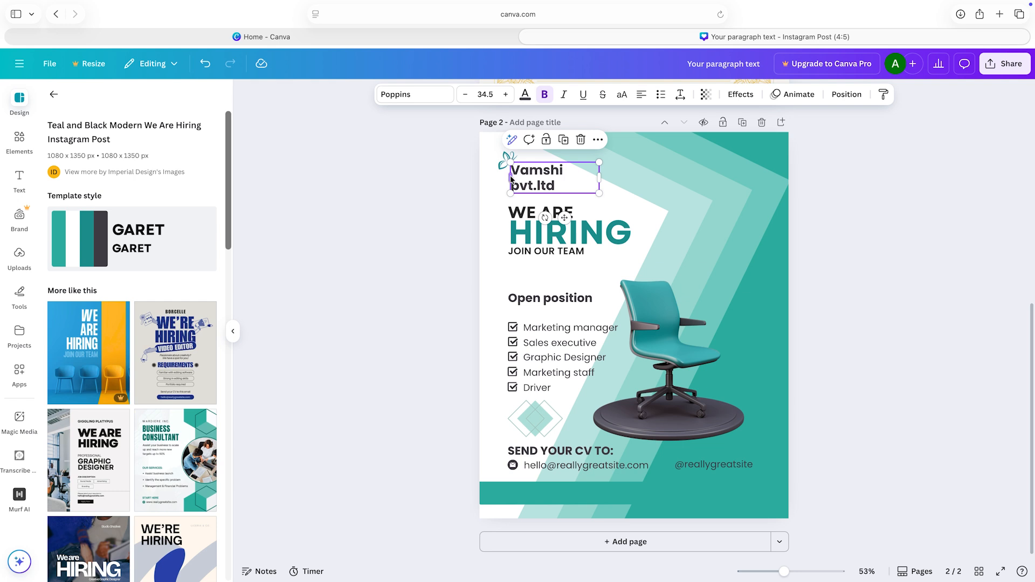
{"action": "mouse_move", "coordinate": [599, 191]}
{"action": "left_mouse_down"}
{"action": "mouse_move", "coordinate": [669, 214]}
{"action": "mouse_move", "coordinate": [611, 196]}
{"action": "left_mouse_up"}
{"action": "left_click", "coordinate": [625, 233]}
{"action": "mouse_move", "coordinate": [647, 233]}
{"action": "left_mouse_down"}
{"action": "mouse_move", "coordinate": [693, 232]}
{"action": "mouse_move", "coordinate": [635, 234]}
{"action": "left_mouse_up"}
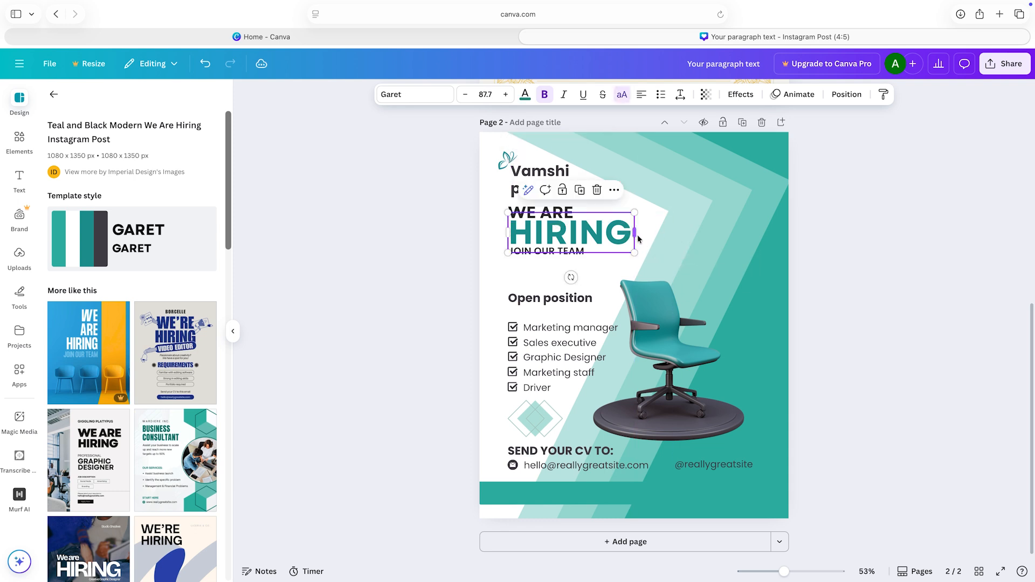
Step: Widen the company name's text box so it fits on one line, and move it down just above "WE ARE"
{"action": "left_click", "coordinate": [555, 172]}
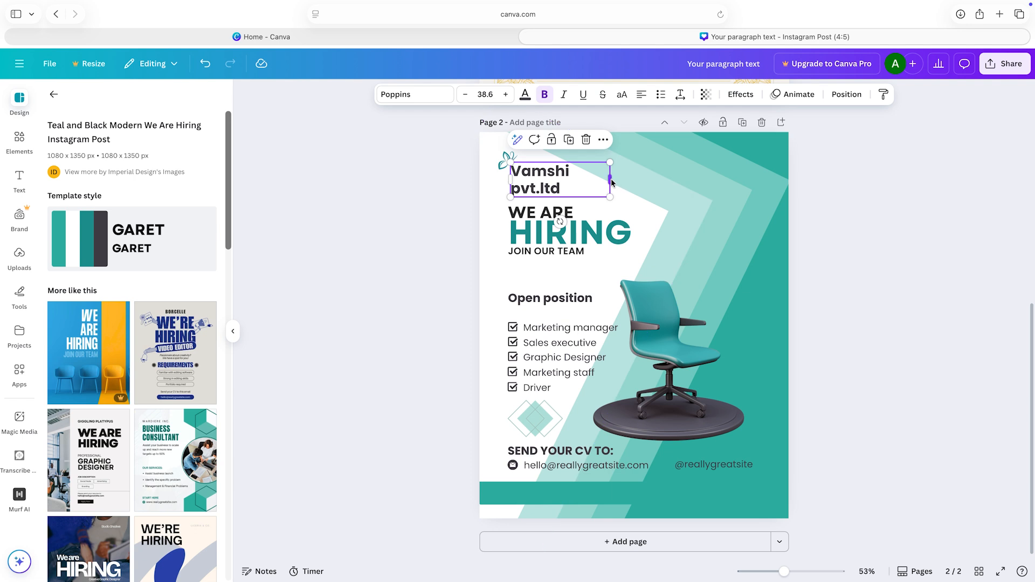
{"action": "left_click_drag", "start_coordinate": [611, 182], "coordinate": [660, 181]}
{"action": "left_click", "coordinate": [815, 181]}
{"action": "mouse_move", "coordinate": [582, 173]}
{"action": "left_mouse_down"}
{"action": "mouse_move", "coordinate": [559, 181]}
{"action": "mouse_move", "coordinate": [576, 192]}
{"action": "left_mouse_up"}
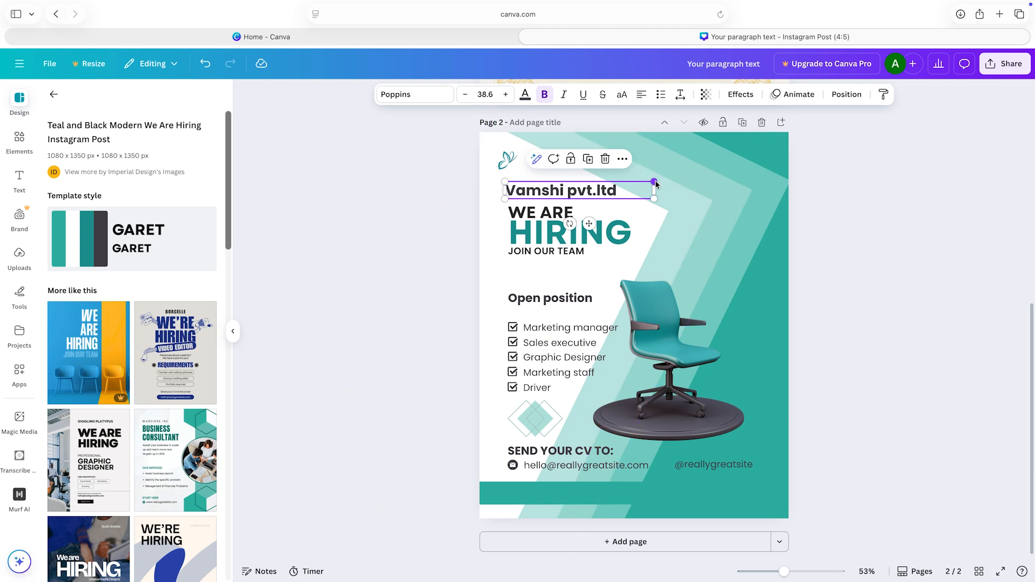
Step: Scale the company name down to a font size of about 35.6 and nudge it slightly lower
{"action": "left_click_drag", "start_coordinate": [655, 183], "coordinate": [646, 188]}
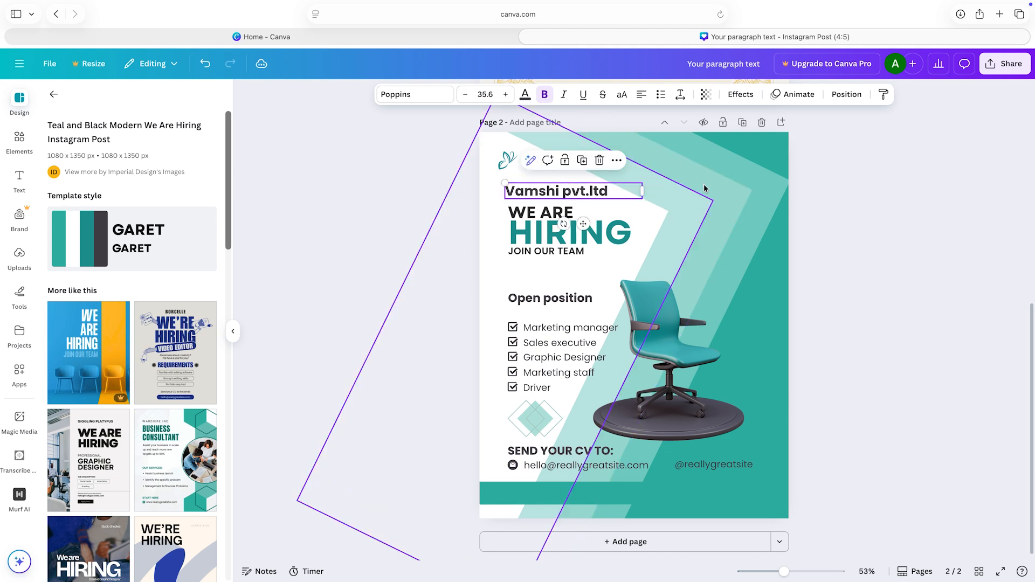
{"action": "left_click", "coordinate": [799, 198]}
{"action": "left_click", "coordinate": [565, 195]}
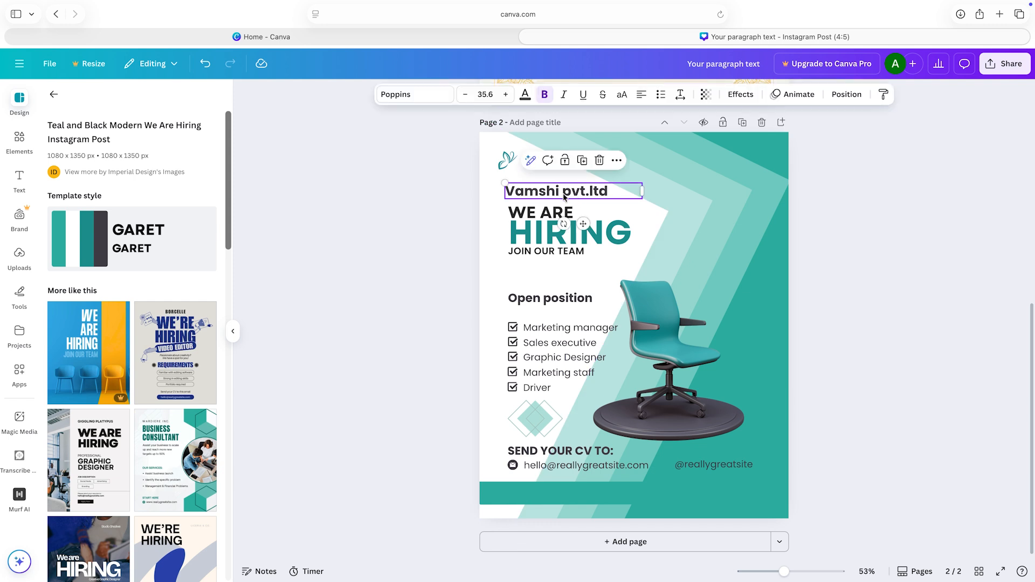
{"action": "left_click_drag", "start_coordinate": [565, 197], "coordinate": [565, 200]}
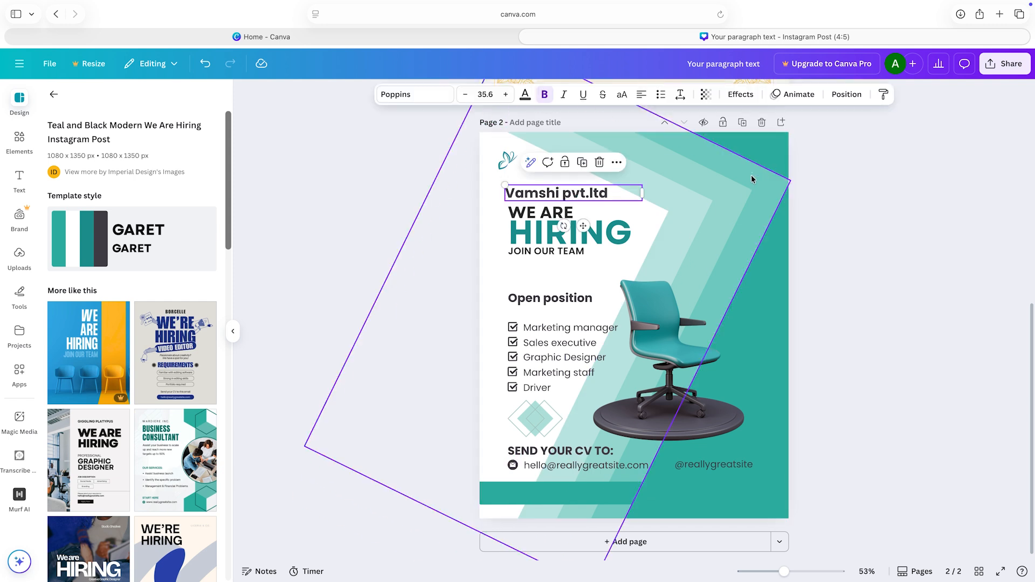
Step: Move the office chair image on page 2 slightly up and to the right, away from the position list
{"action": "mouse_move", "coordinate": [661, 357]}
{"action": "left_mouse_down"}
{"action": "mouse_move", "coordinate": [712, 350]}
{"action": "mouse_move", "coordinate": [676, 347]}
{"action": "left_mouse_up"}
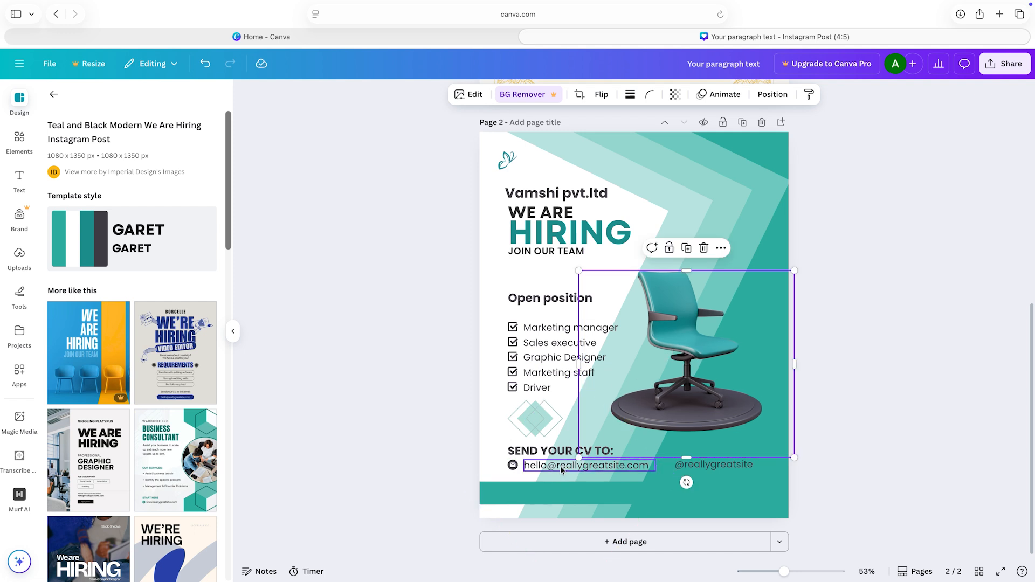
{"action": "left_click", "coordinate": [561, 468]}
{"action": "left_click", "coordinate": [518, 447]}
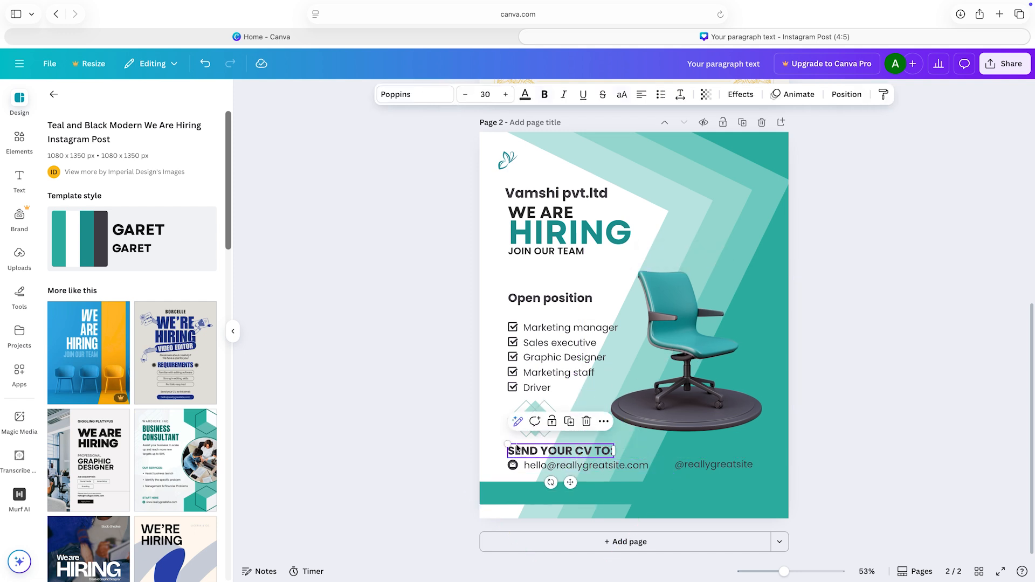
{"action": "left_click", "coordinate": [725, 467]}
{"action": "left_click", "coordinate": [883, 430]}
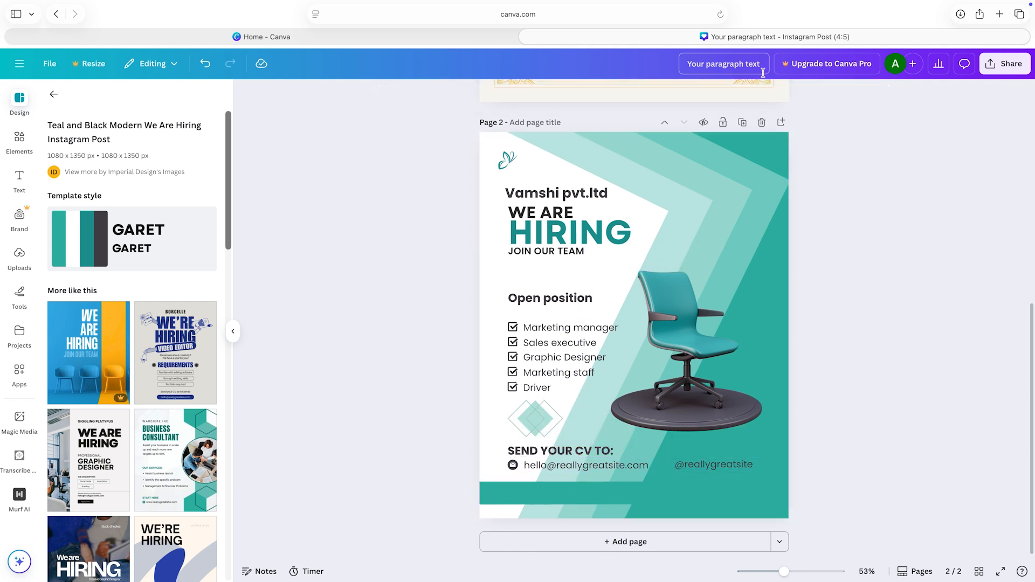
Step: Return to the Canva home page, search the new design types for "presen" and create a blank Presentation (16:9)
{"action": "left_click", "coordinate": [52, 95]}
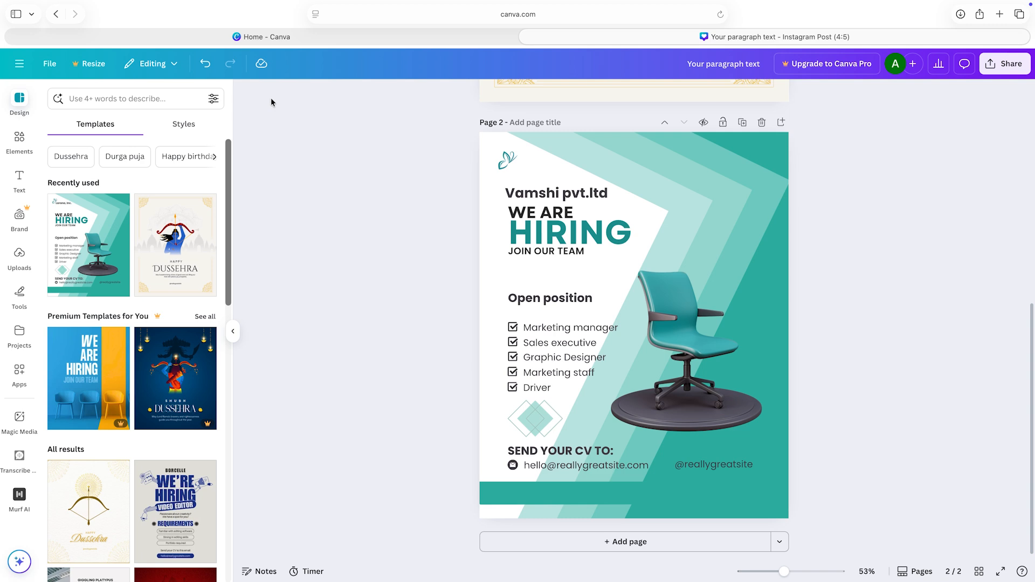
{"action": "left_click", "coordinate": [316, 38]}
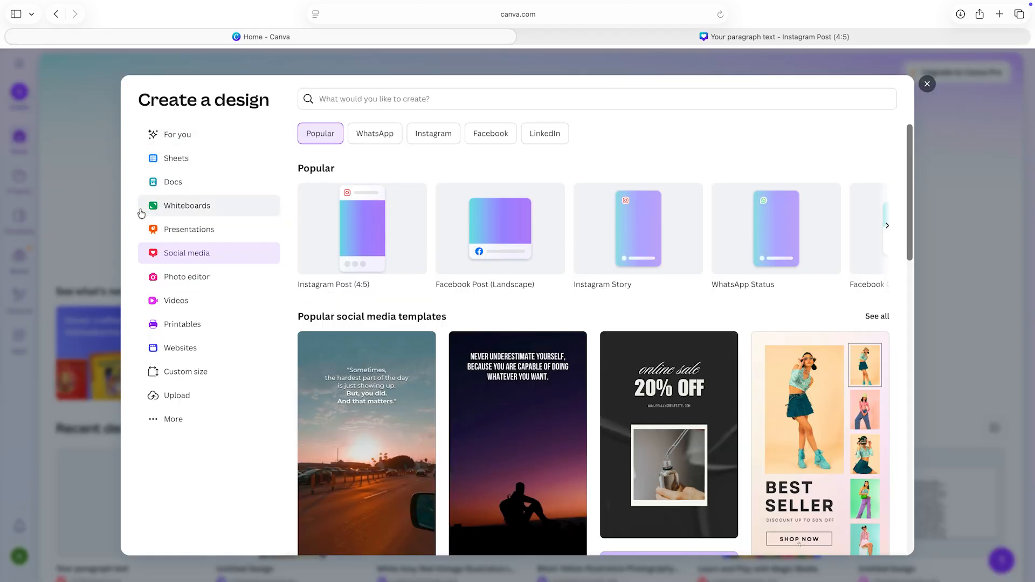
{"action": "left_click", "coordinate": [379, 102]}
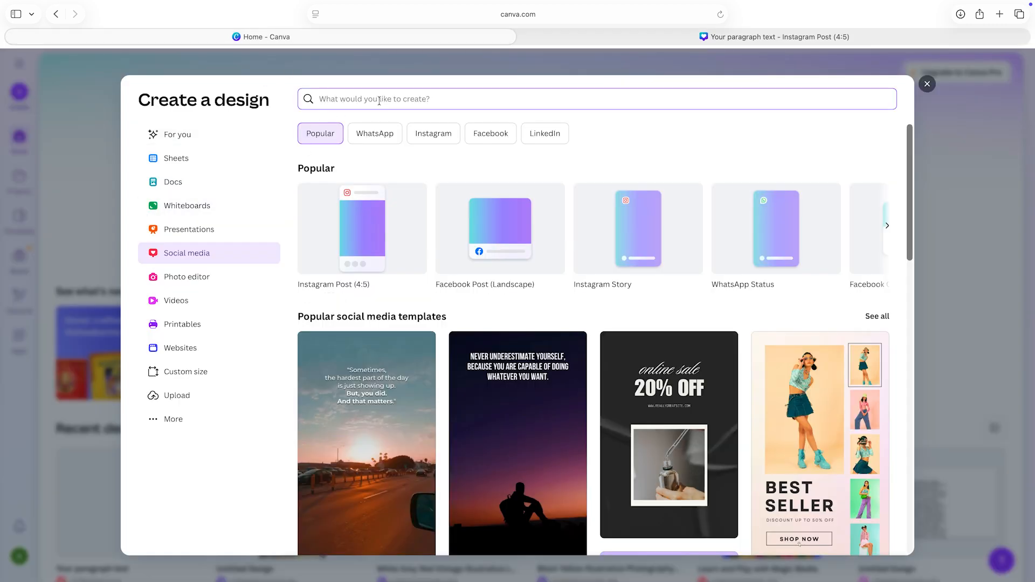
{"action": "type", "text": "presen"}
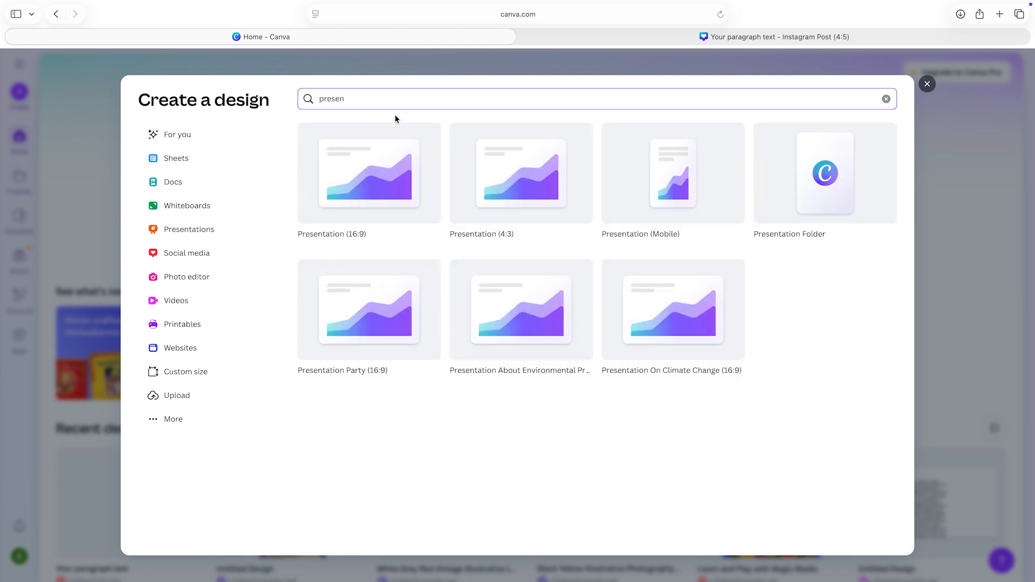
{"action": "left_click", "coordinate": [367, 188]}
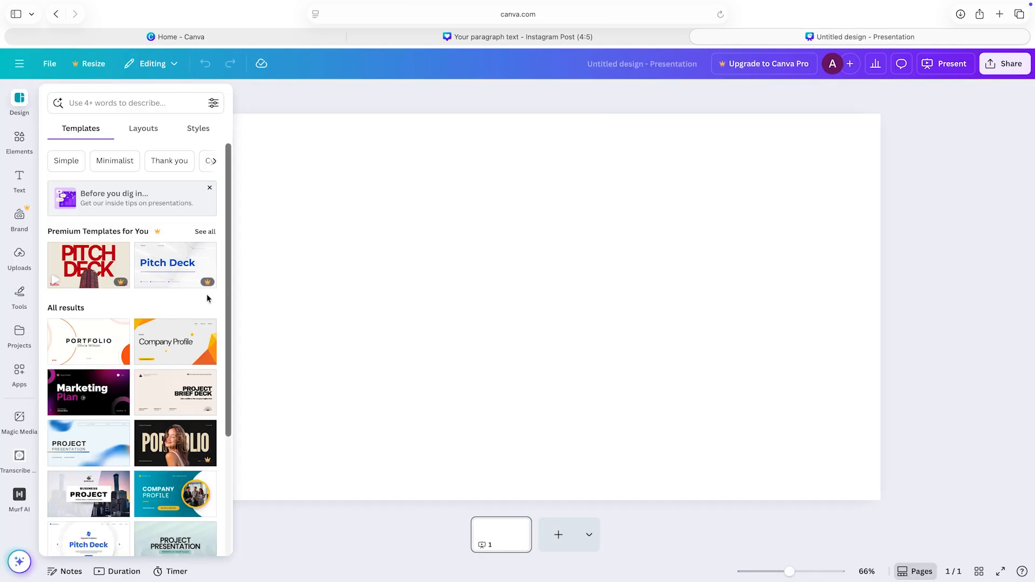
Step: Apply all 13 pages of the Blue Professional Business Project Presentation template to the blank presentation
{"action": "scroll", "coordinate": [216, 298], "scroll_direction": "down", "scroll_amount": 5}
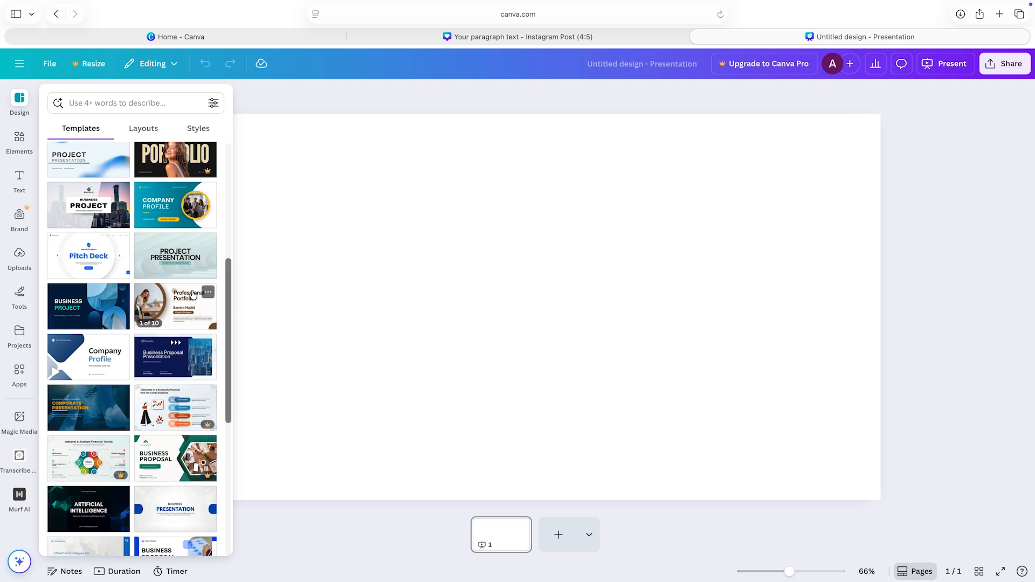
{"action": "scroll", "coordinate": [221, 280], "scroll_direction": "down", "scroll_amount": 1}
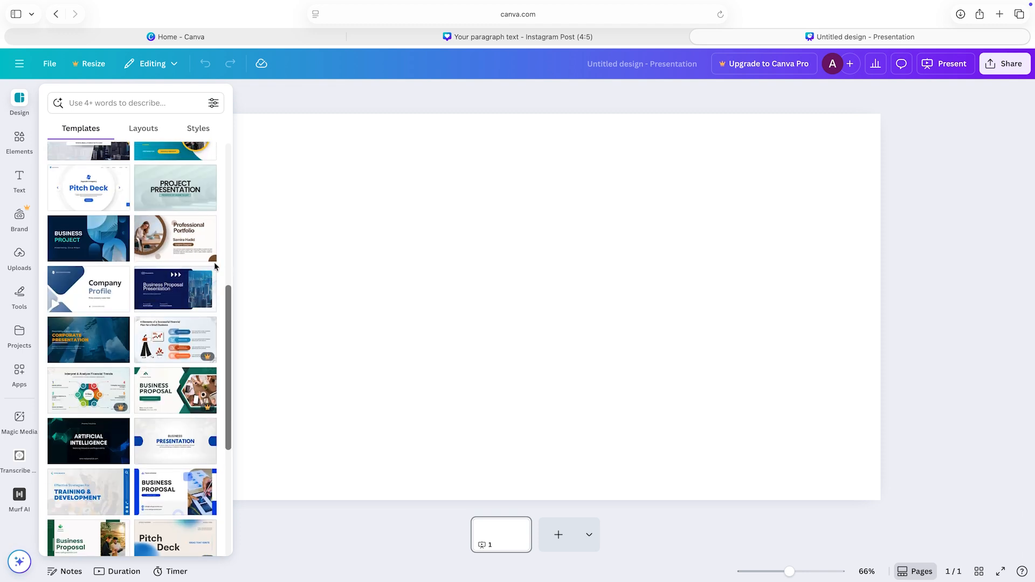
{"action": "left_click", "coordinate": [92, 246]}
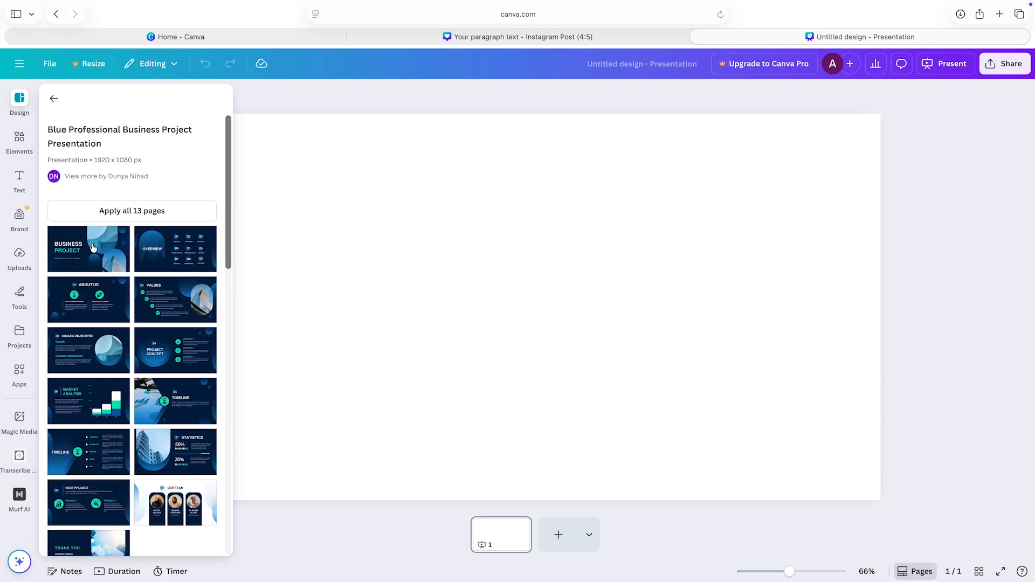
{"action": "left_click", "coordinate": [93, 247]}
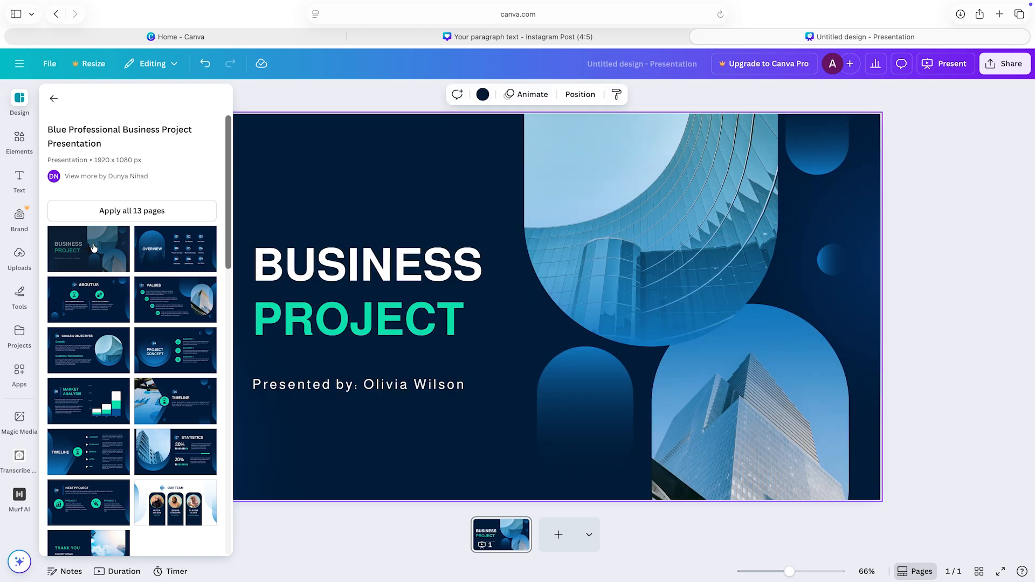
{"action": "left_click", "coordinate": [151, 214]}
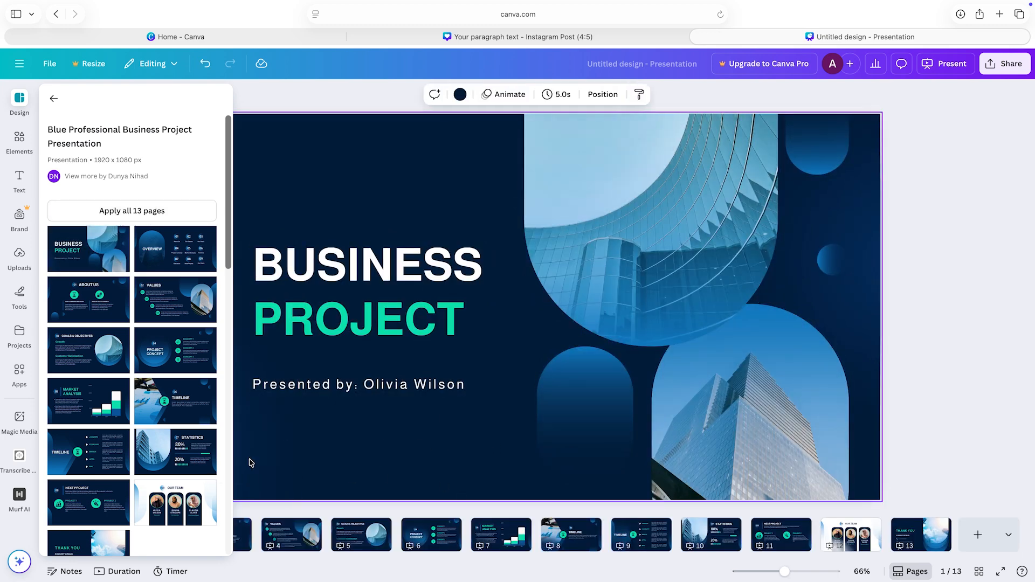
{"action": "left_click", "coordinate": [940, 372]}
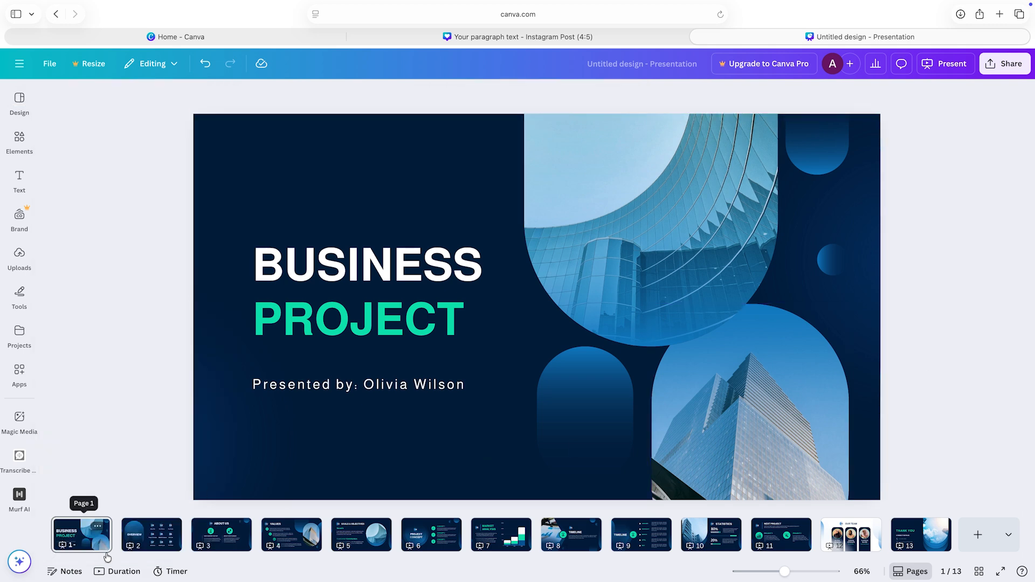
Step: Look through pages 2 to 9 of the presentation to examine each slide's layout and placeholder content
{"action": "left_click", "coordinate": [139, 527]}
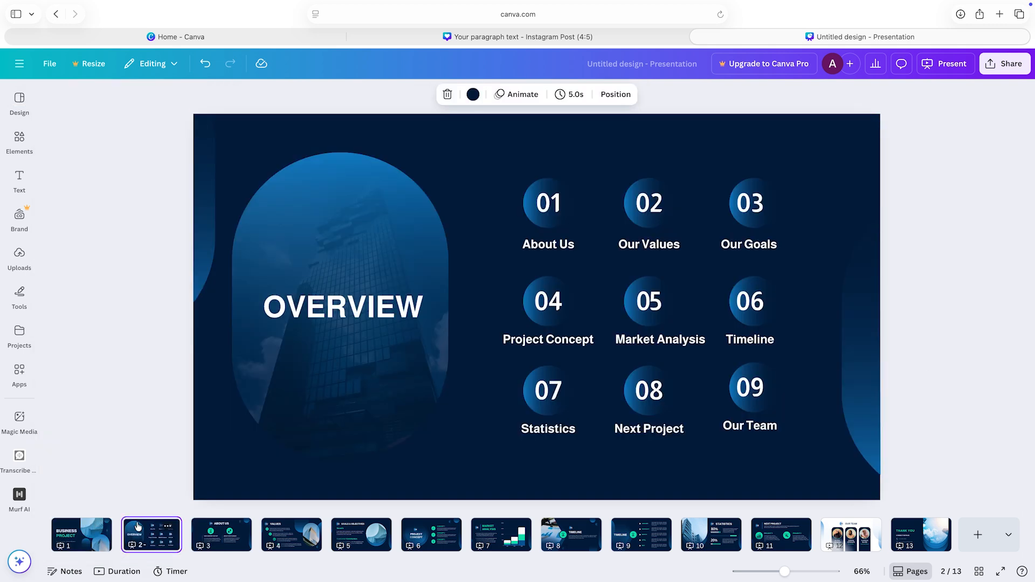
{"action": "left_click", "coordinate": [229, 541]}
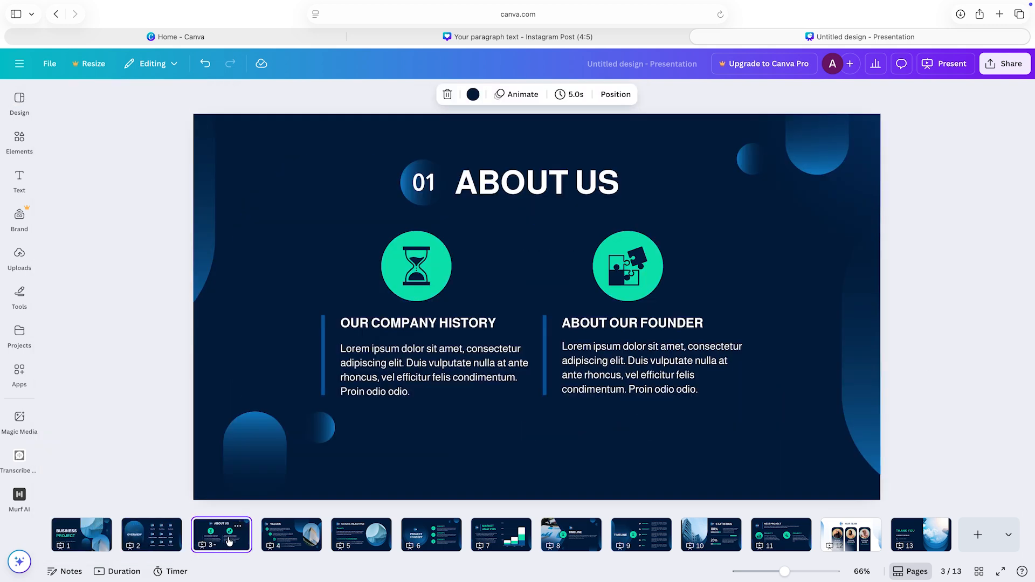
{"action": "left_click", "coordinate": [300, 540]}
{"action": "left_click", "coordinate": [369, 545]}
{"action": "left_click", "coordinate": [422, 540]}
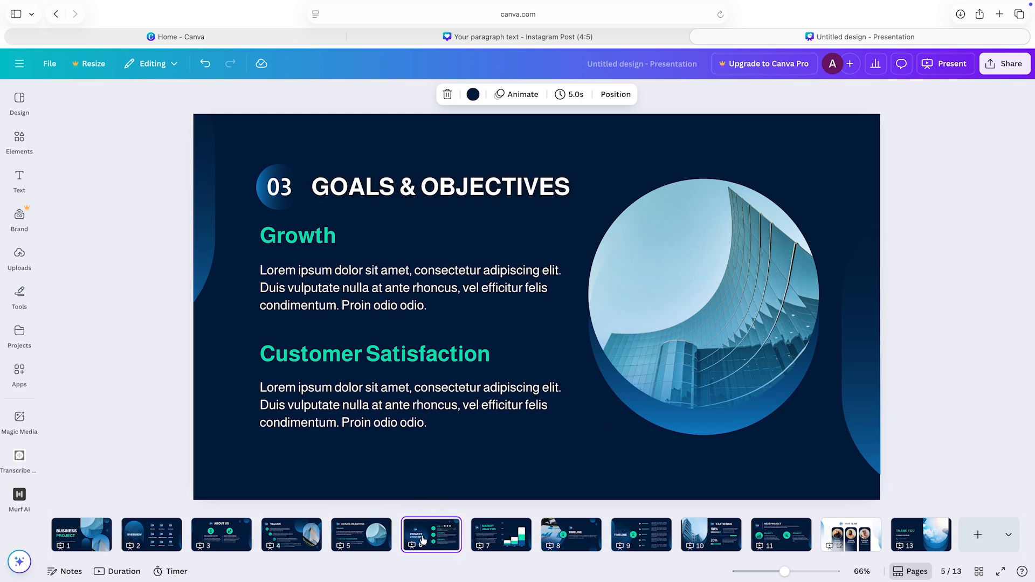
{"action": "left_click", "coordinate": [518, 544]}
{"action": "left_click", "coordinate": [577, 546]}
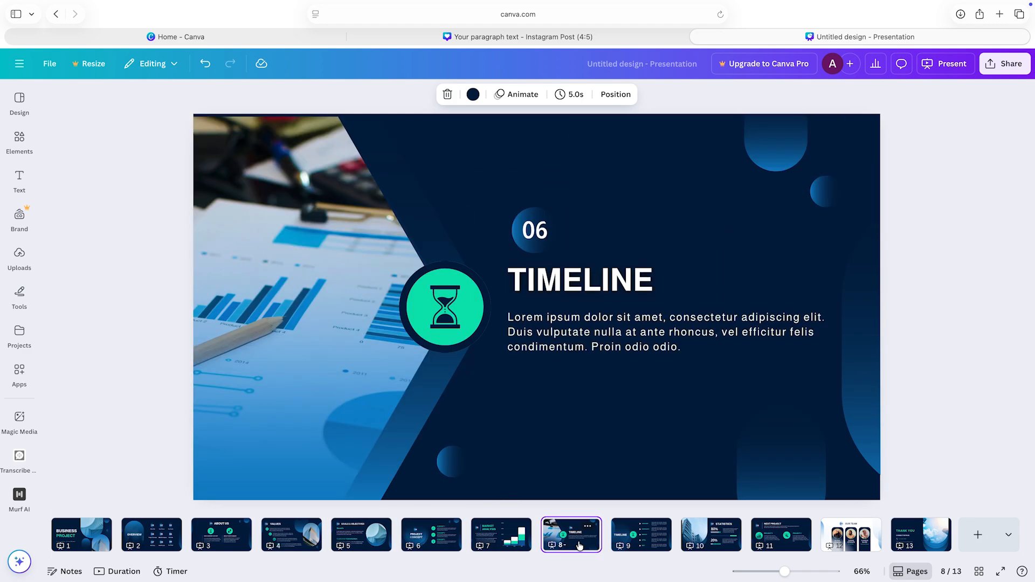
{"action": "left_click", "coordinate": [641, 536]}
{"action": "left_click", "coordinate": [229, 356]}
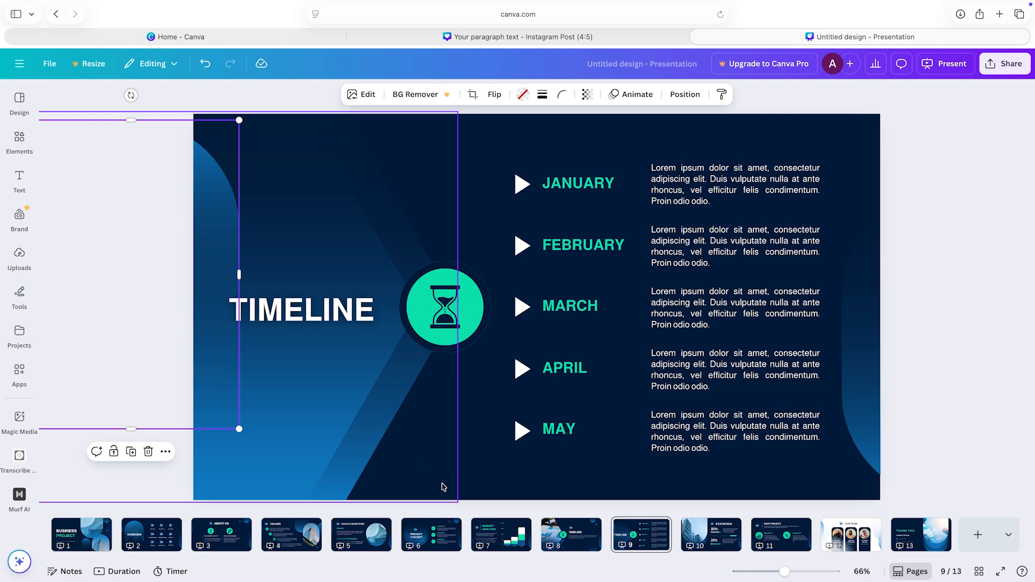
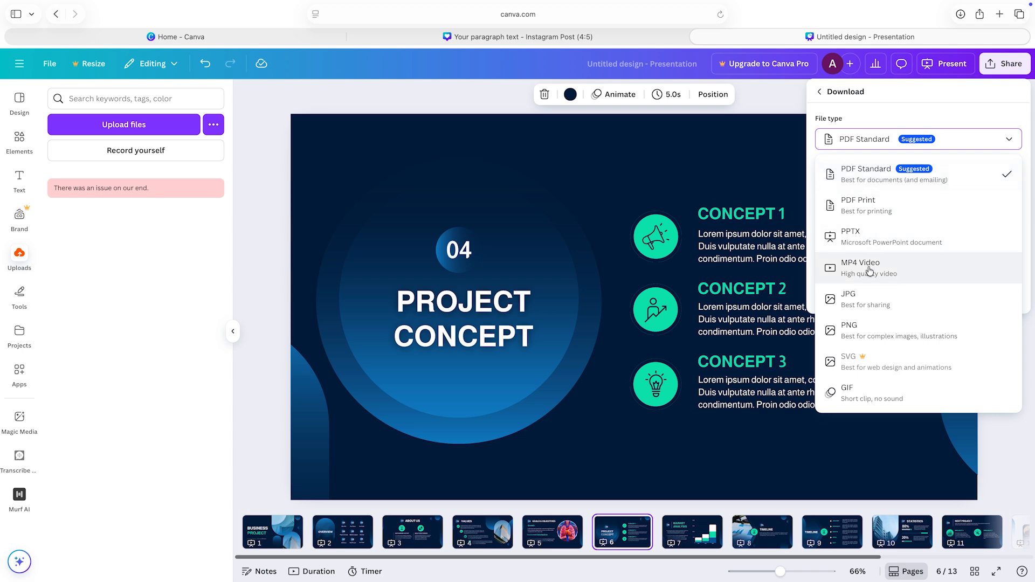
Step: Close the presentation's download options and create a website design from the Westmire A56 Headset template among the website templates
{"action": "left_click", "coordinate": [780, 103]}
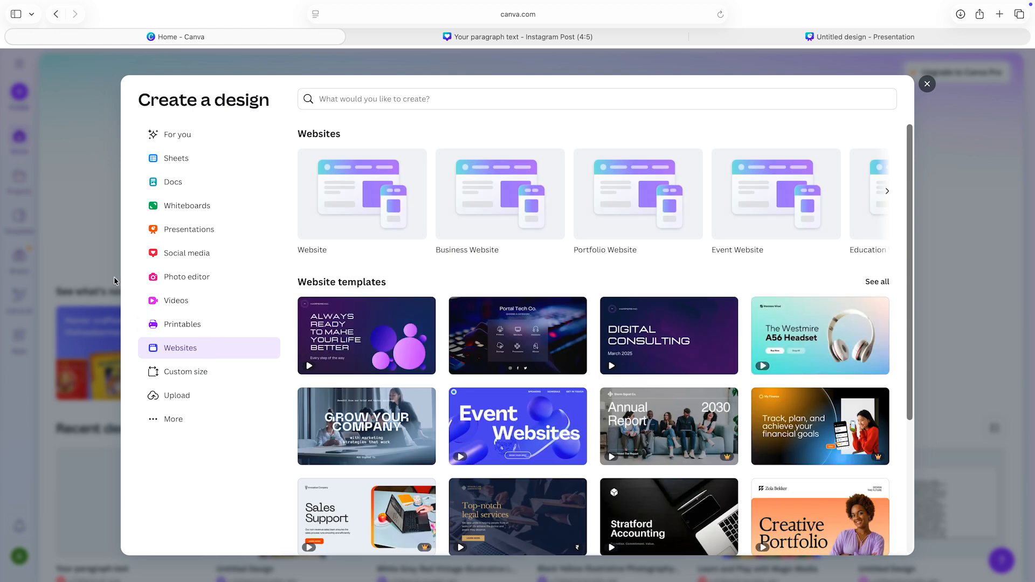
{"action": "scroll", "coordinate": [528, 287], "scroll_direction": "down", "scroll_amount": 1}
{"action": "scroll", "coordinate": [528, 286], "scroll_direction": "down", "scroll_amount": 1}
{"action": "scroll", "coordinate": [528, 288], "scroll_direction": "down", "scroll_amount": 1}
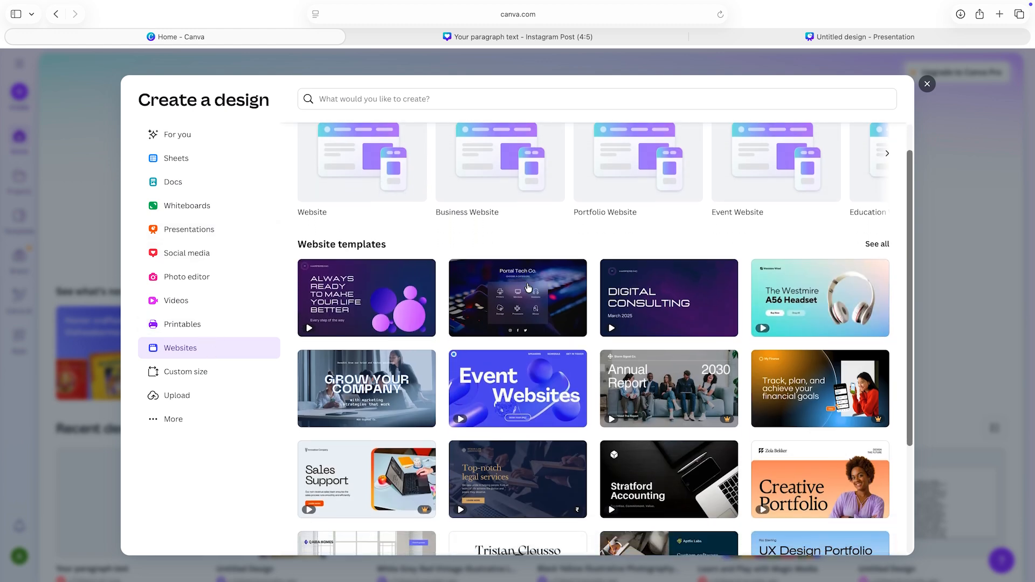
{"action": "scroll", "coordinate": [528, 287], "scroll_direction": "down", "scroll_amount": 3}
{"action": "scroll", "coordinate": [527, 286], "scroll_direction": "up", "scroll_amount": 1}
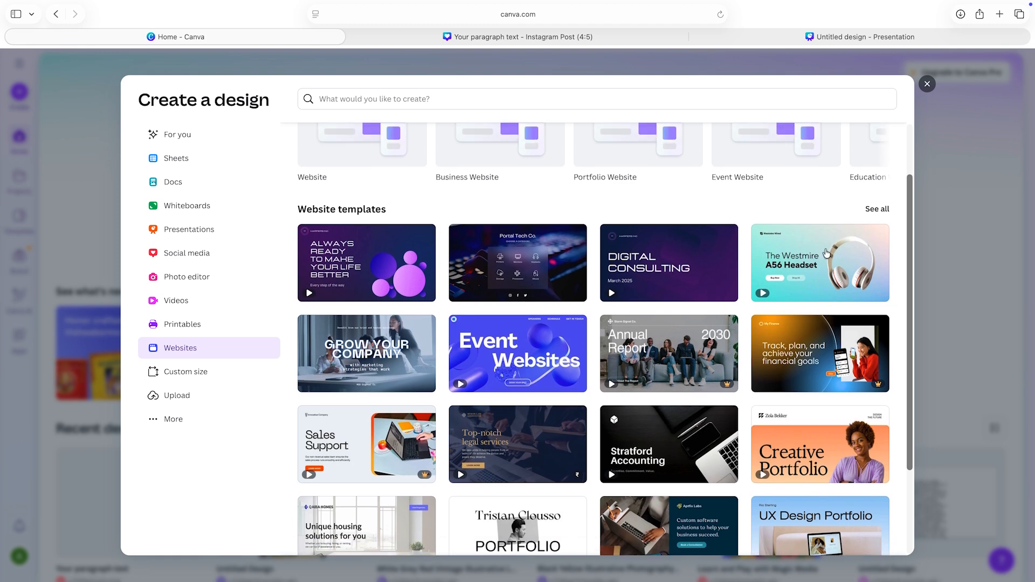
{"action": "left_click", "coordinate": [795, 254]}
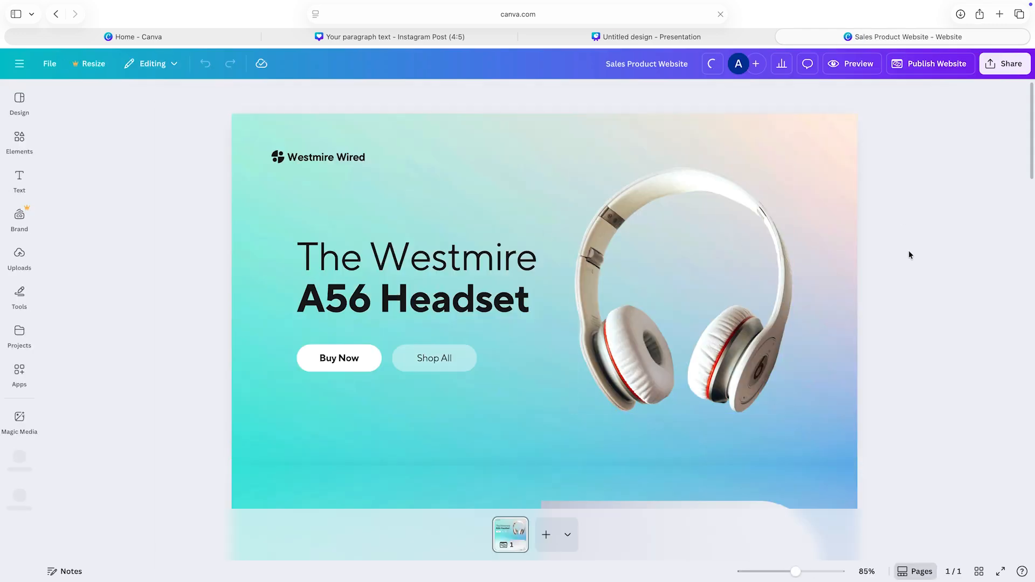
Step: Look through the whole Sales Product Website page, from the headset banner to the Connect with us section, and return to its start
{"action": "scroll", "coordinate": [909, 255], "scroll_direction": "down", "scroll_amount": 10}
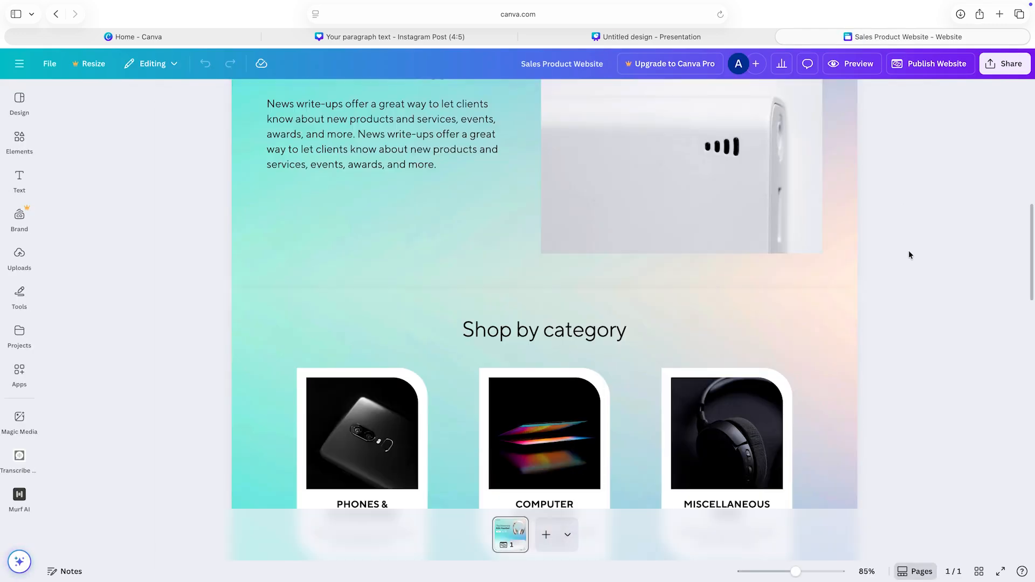
{"action": "scroll", "coordinate": [909, 255], "scroll_direction": "down", "scroll_amount": 15}
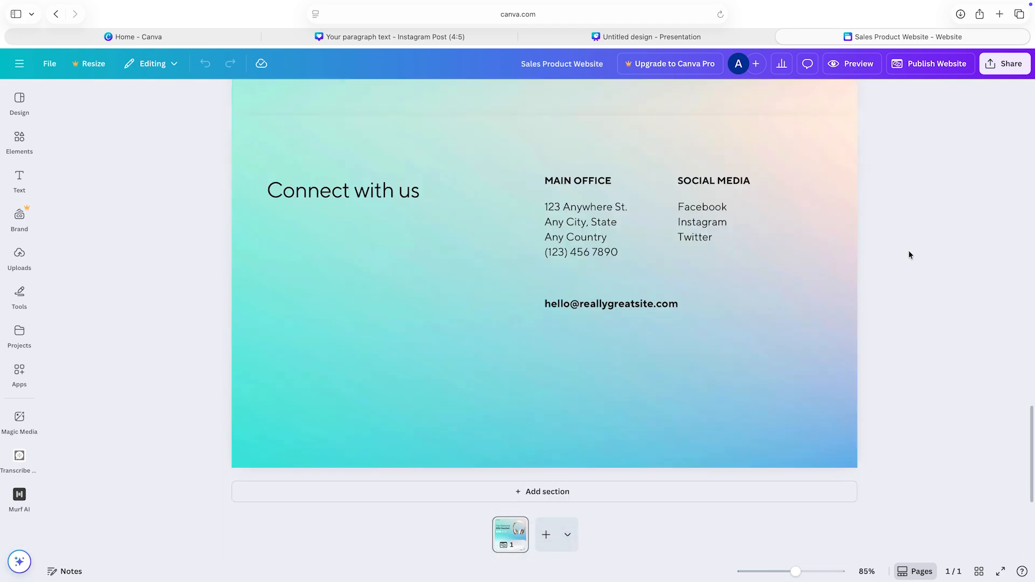
{"action": "scroll", "coordinate": [909, 255], "scroll_direction": "up", "scroll_amount": 20}
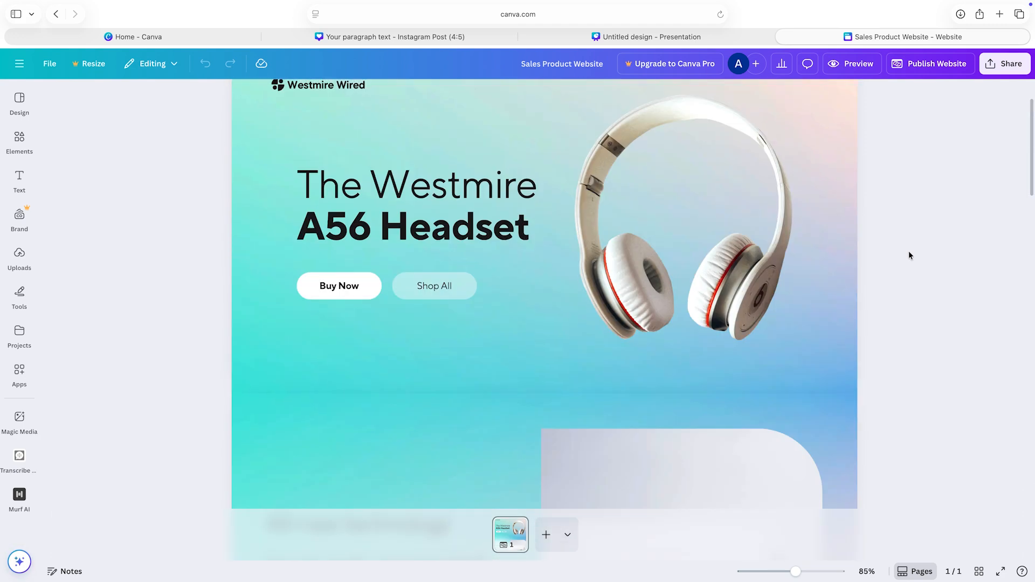
{"action": "scroll", "coordinate": [910, 255], "scroll_direction": "down", "scroll_amount": 20}
{"action": "scroll", "coordinate": [909, 256], "scroll_direction": "up", "scroll_amount": 20}
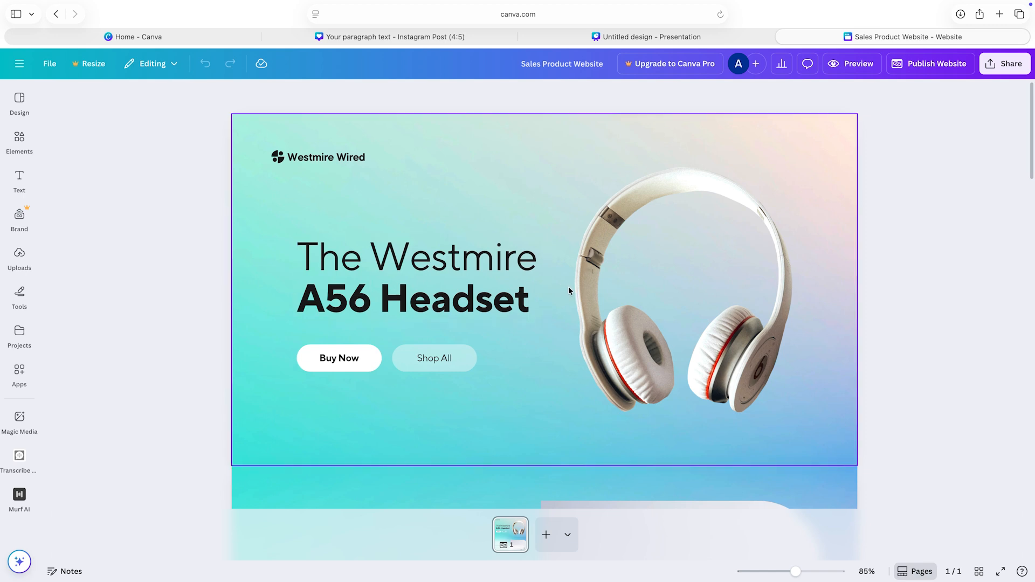
{"action": "scroll", "coordinate": [678, 269], "scroll_direction": "down", "scroll_amount": 15}
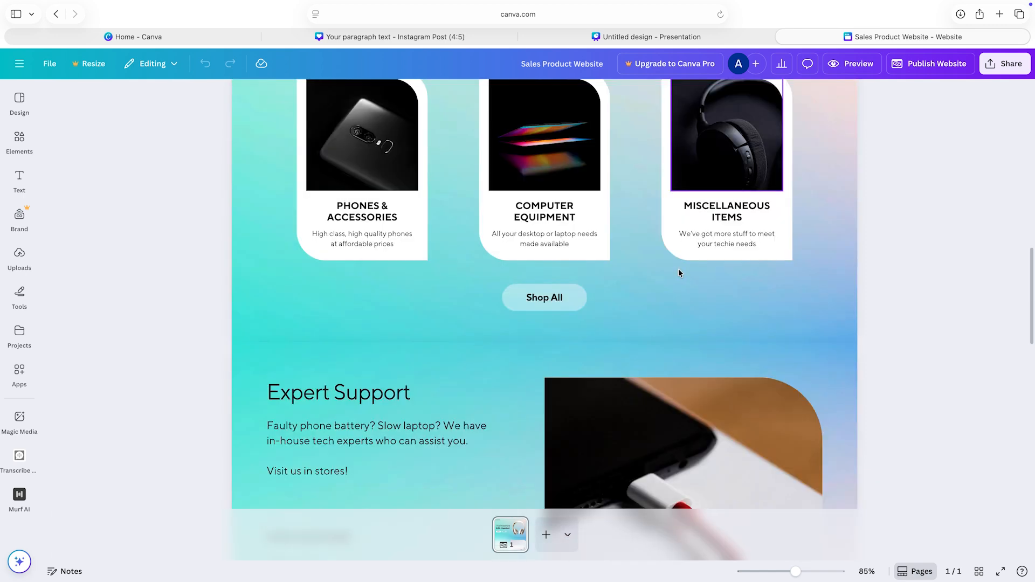
{"action": "scroll", "coordinate": [500, 262], "scroll_direction": "down", "scroll_amount": 8}
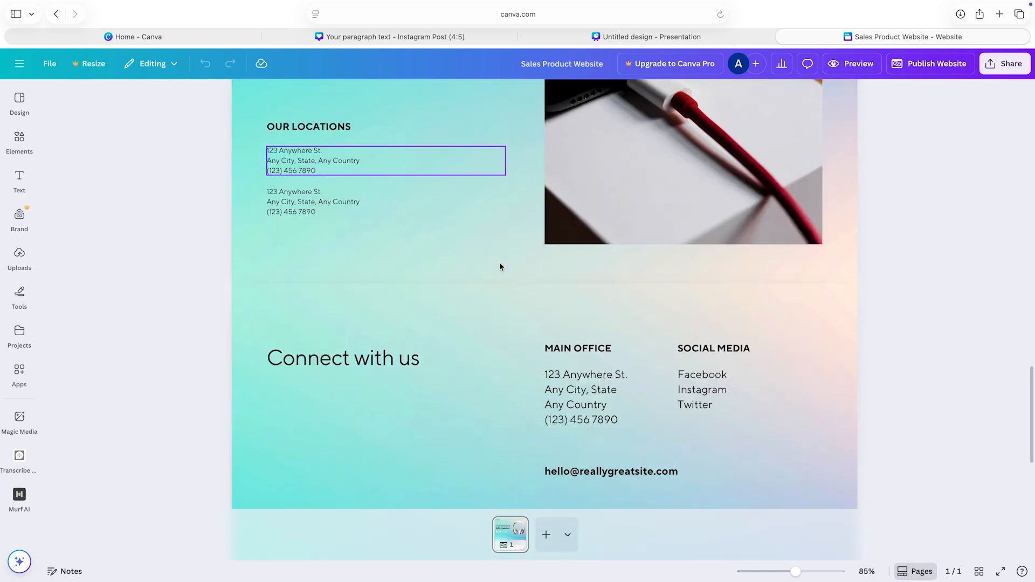
{"action": "scroll", "coordinate": [499, 262], "scroll_direction": "down", "scroll_amount": 3}
{"action": "scroll", "coordinate": [499, 263], "scroll_direction": "up", "scroll_amount": 20}
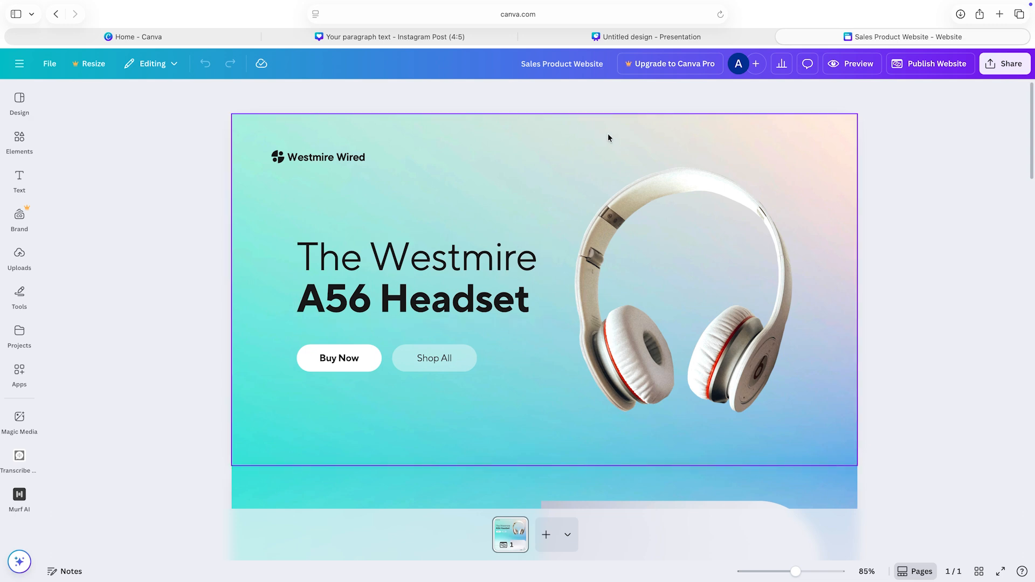
Step: Start publishing the website and choose to claim a free Canva domain as its custom domain
{"action": "left_click", "coordinate": [911, 65]}
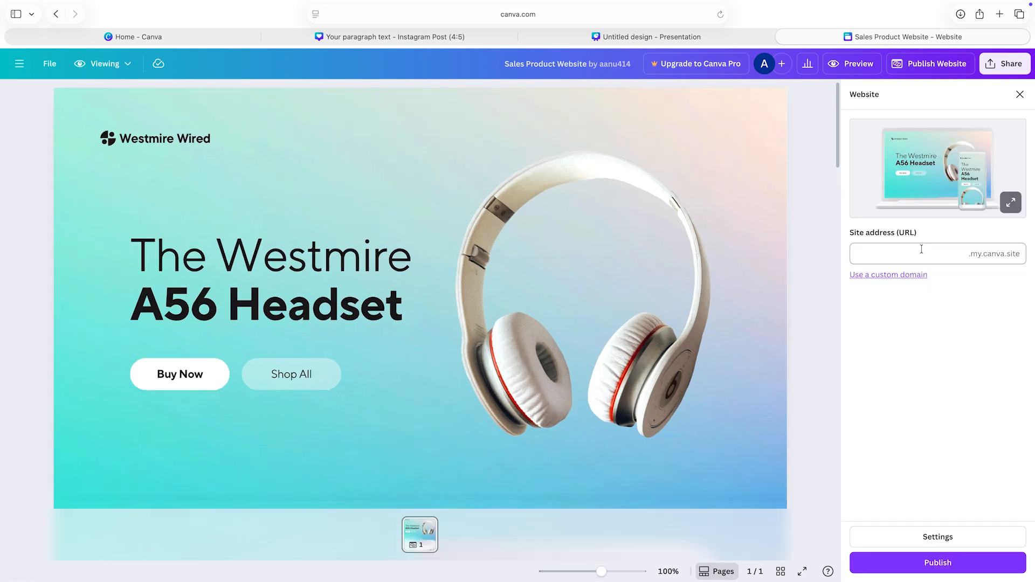
{"action": "left_click", "coordinate": [910, 276]}
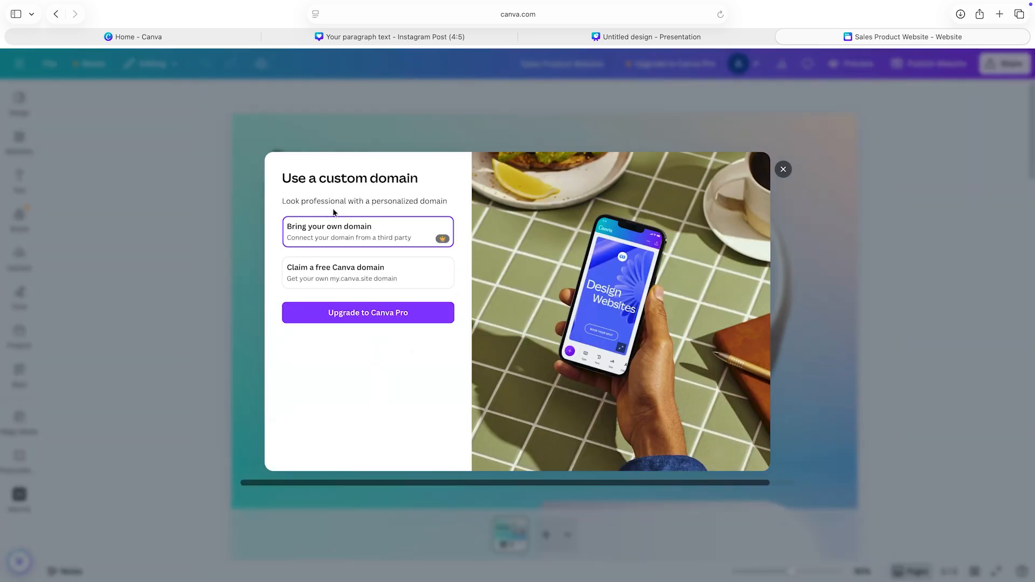
{"action": "left_click", "coordinate": [379, 286]}
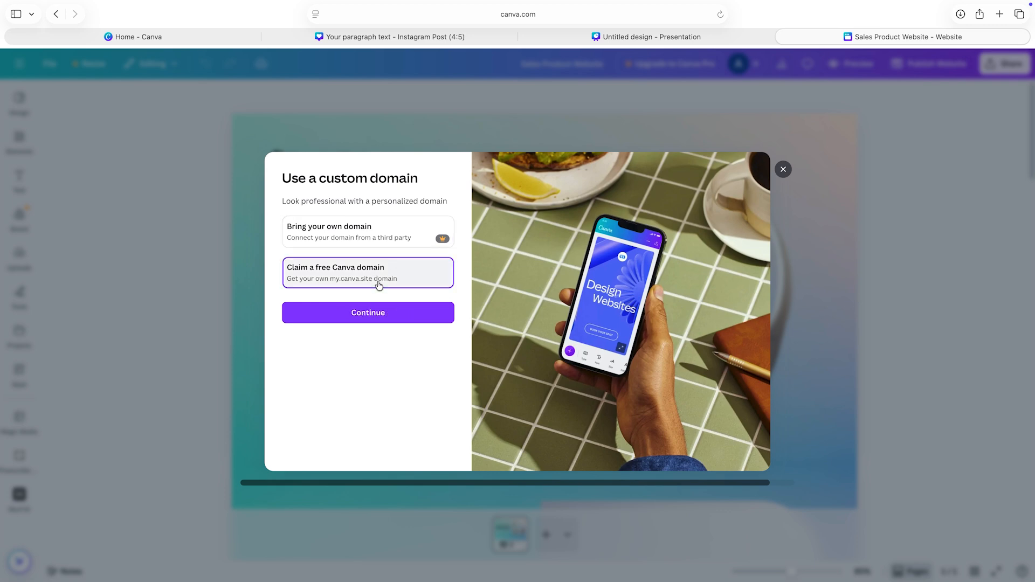
{"action": "left_click", "coordinate": [377, 315]}
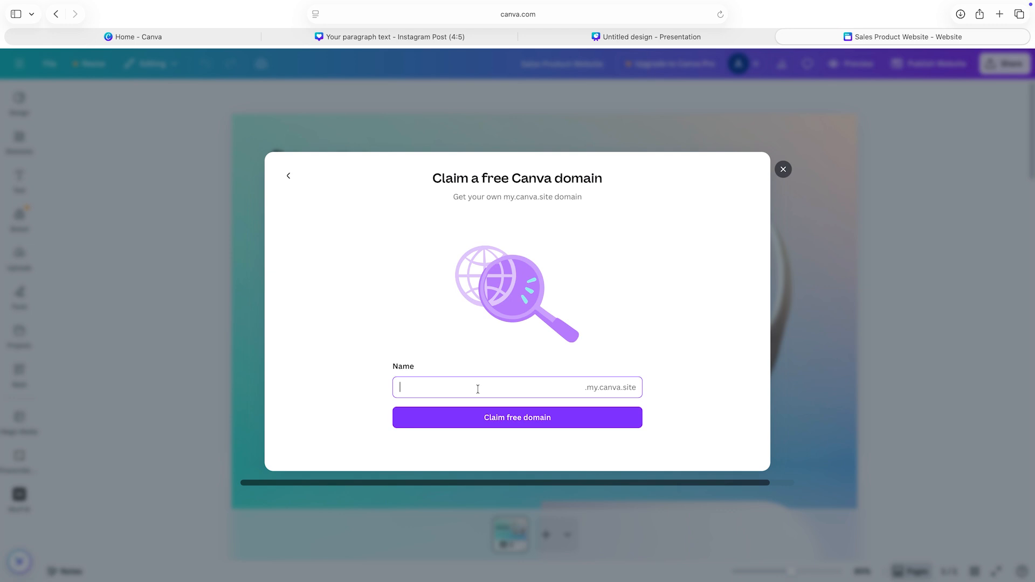
Step: Try a first name, the autofilled full name and the first name again as the free my.canva.site domain
{"action": "type", "text": "anudee"}
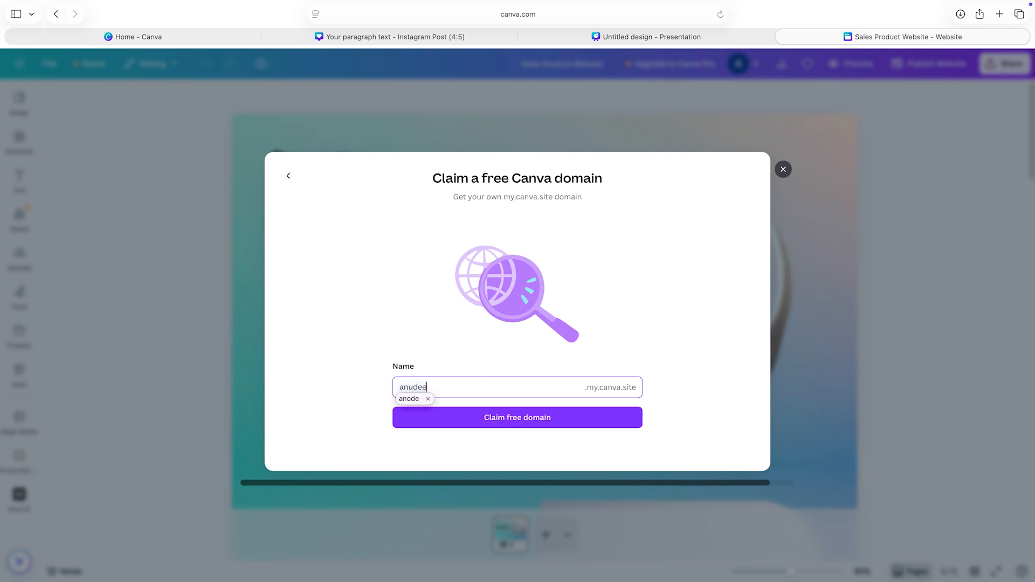
{"action": "type", "text": "p"}
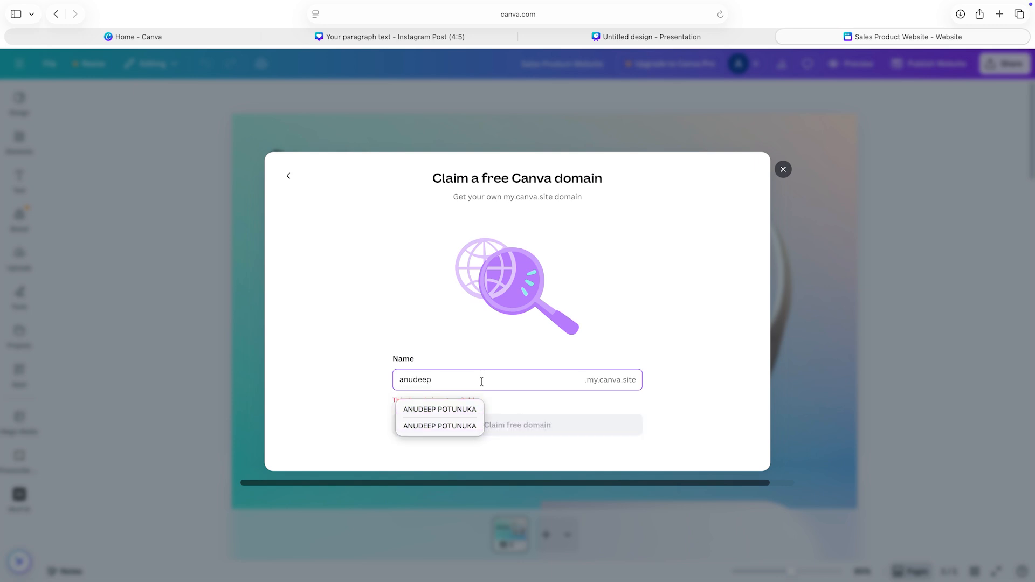
{"action": "left_click", "coordinate": [463, 410]}
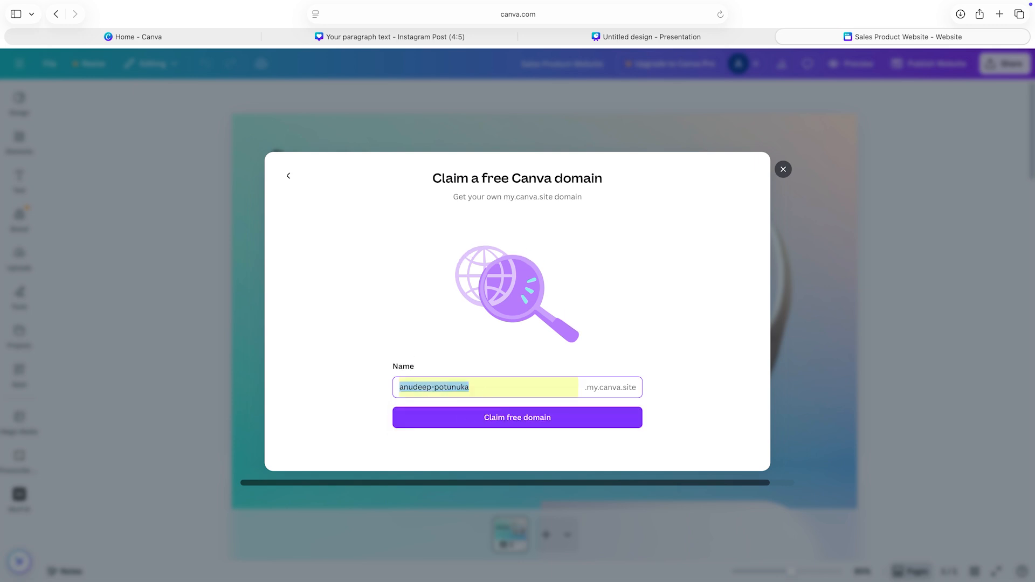
{"action": "key", "text": "BackSpace"}
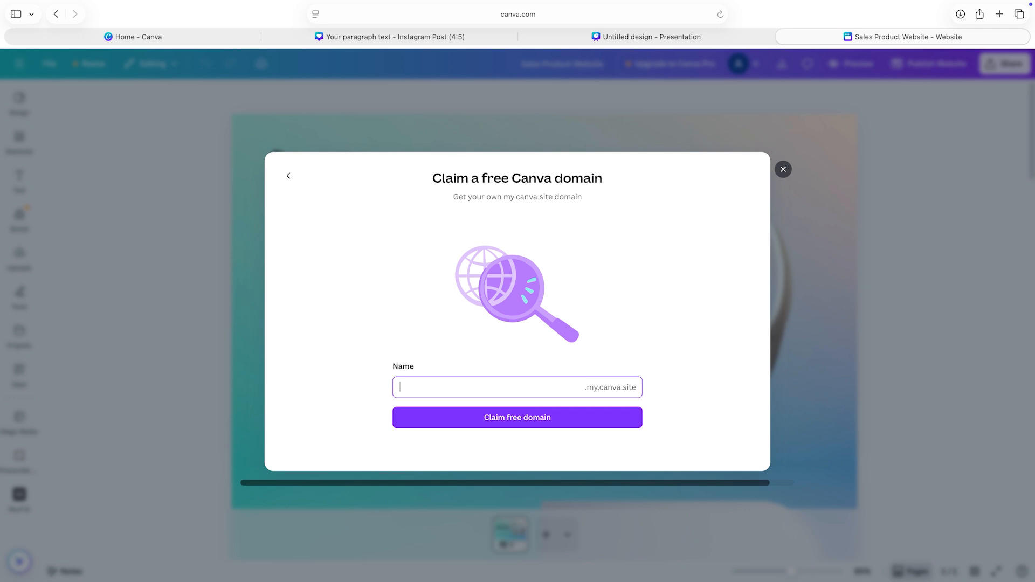
{"action": "type", "text": "anudeep"}
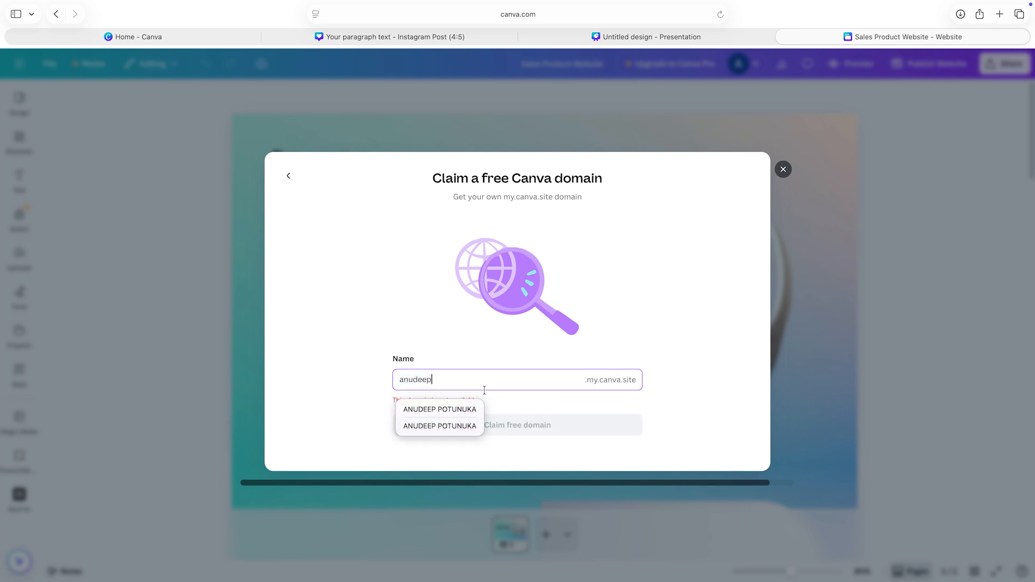
Step: Replace the domain name with another first name followed by 123, and close the dialog without claiming the domain
{"action": "key", "text": "BackSpace"}
{"action": "key", "text": "BackSpace"}
{"action": "key", "text": "BackSpace"}
{"action": "key", "text": "BackSpace"}
{"action": "key", "text": "BackSpace"}
{"action": "key", "text": "BackSpace"}
{"action": "key", "text": "BackSpace"}
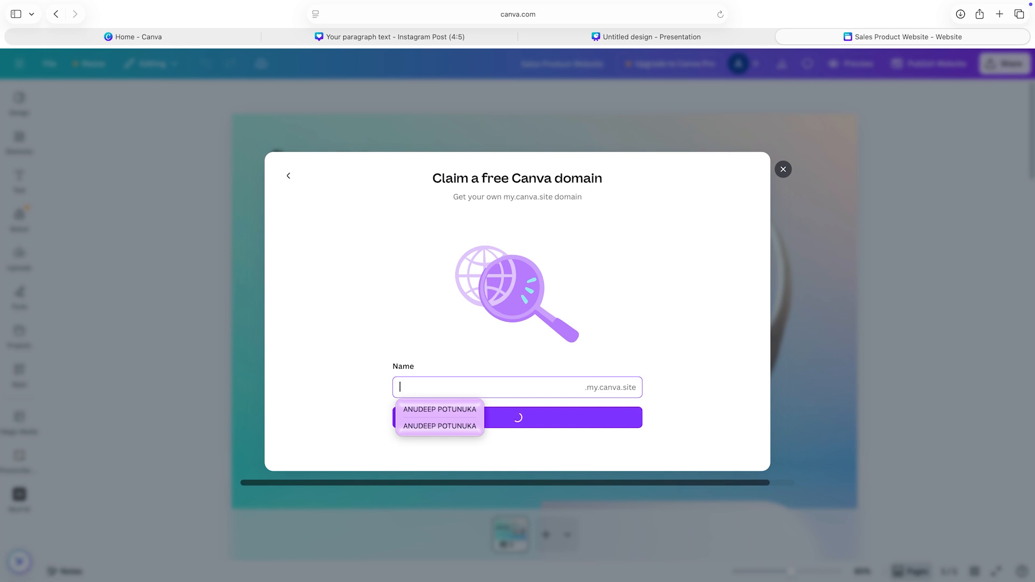
{"action": "type", "text": "vamsh"}
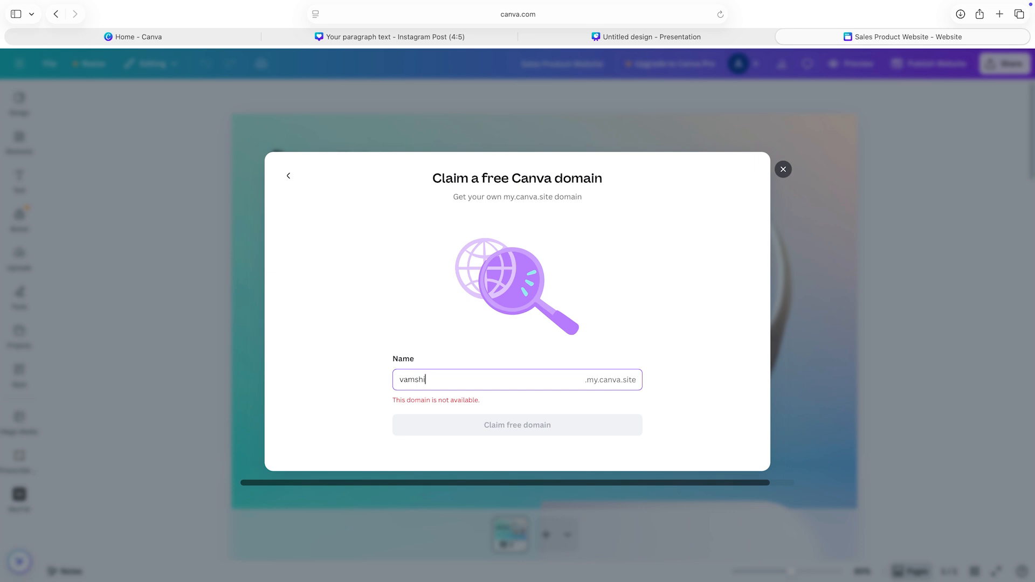
{"action": "type", "text": "i123"}
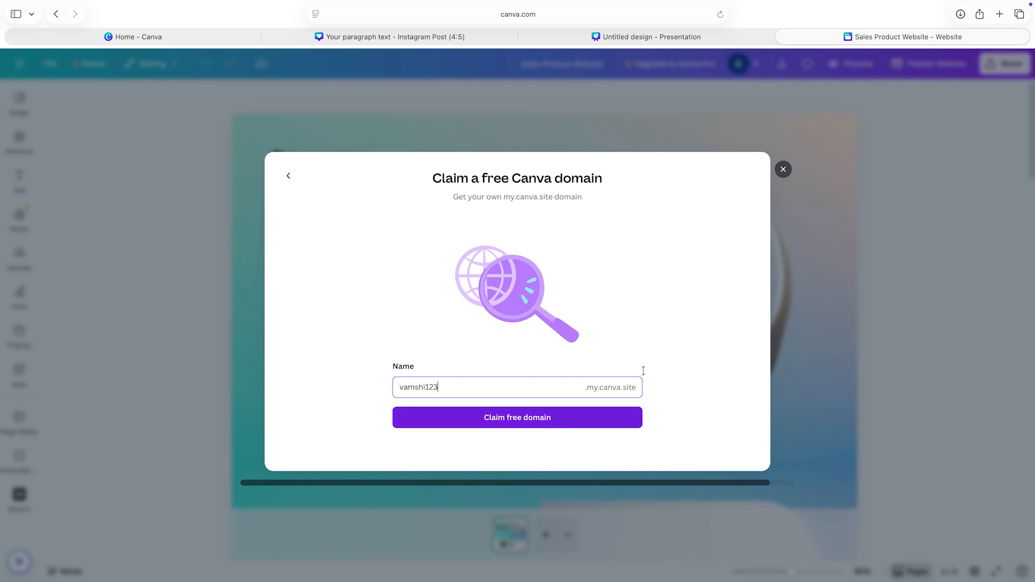
{"action": "left_click", "coordinate": [783, 171]}
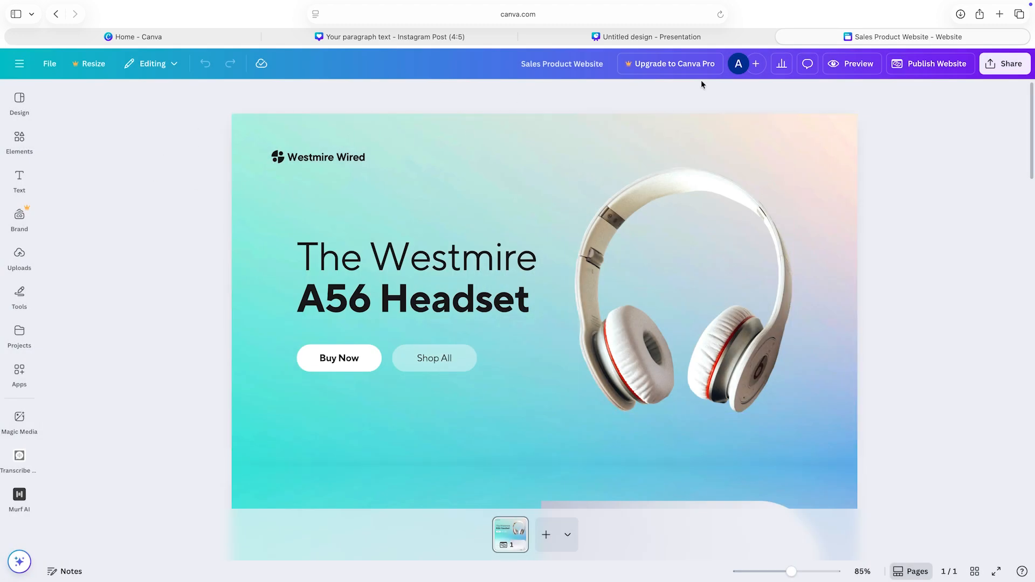
Step: Search the web for "video editing in canva" in a new browser tab
{"action": "left_click", "coordinate": [1000, 14]}
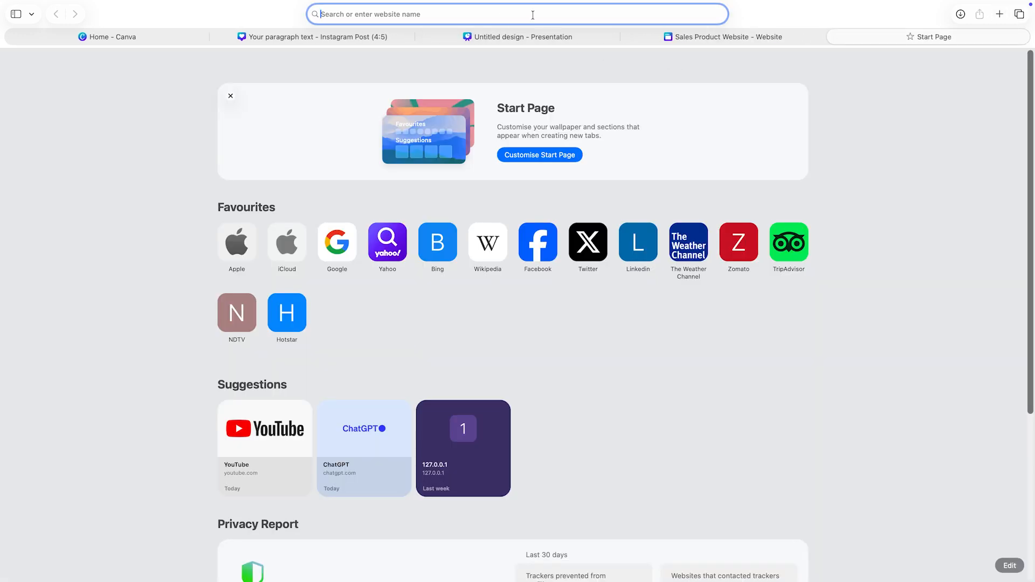
{"action": "type", "text": "vid"}
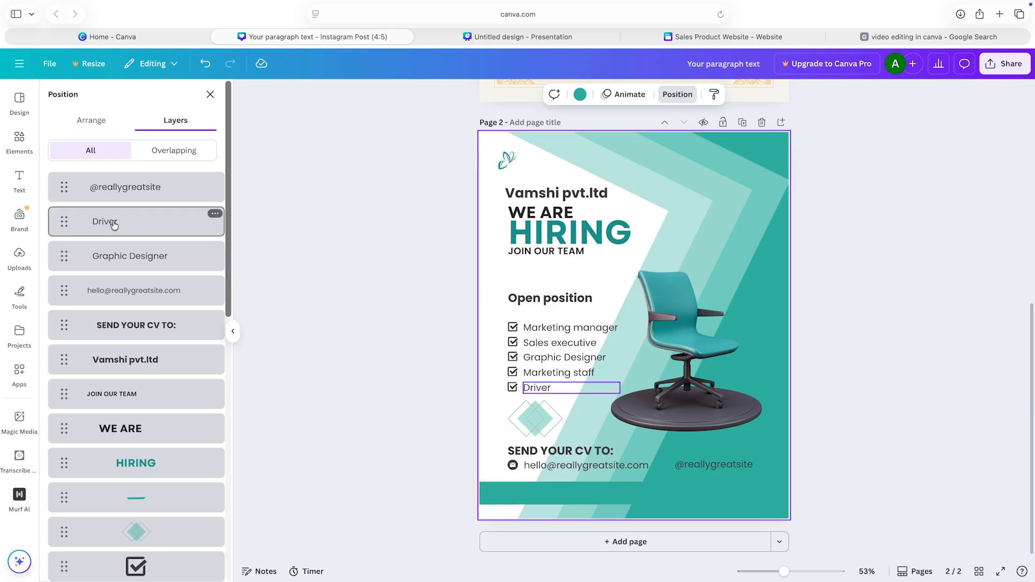
Step: Move the Driver text layer below the Graphic Designer layer on page 2 of the Instagram post, and show its text animation options
{"action": "left_click_drag", "start_coordinate": [114, 225], "coordinate": [134, 269]}
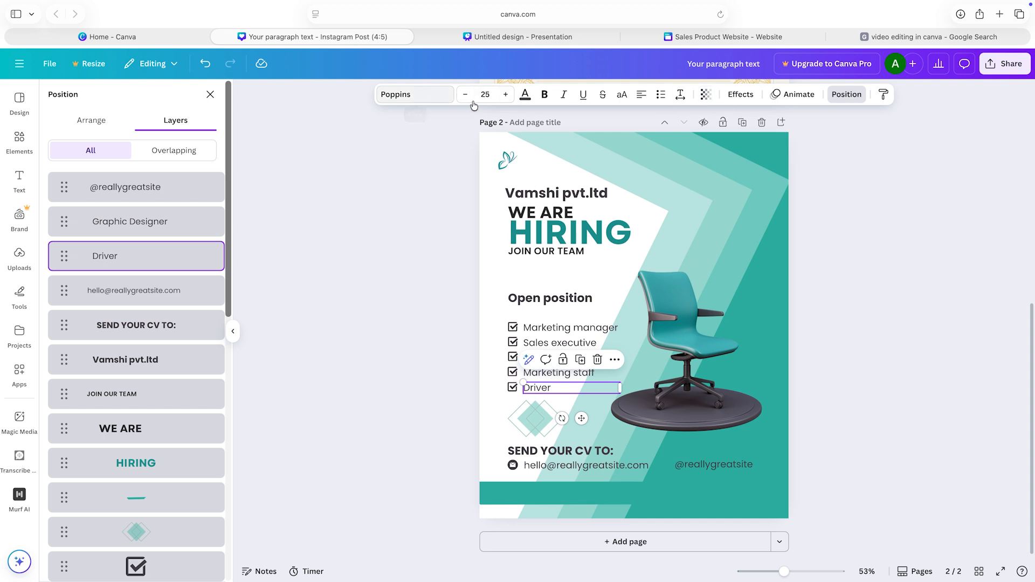
{"action": "left_click", "coordinate": [160, 68]}
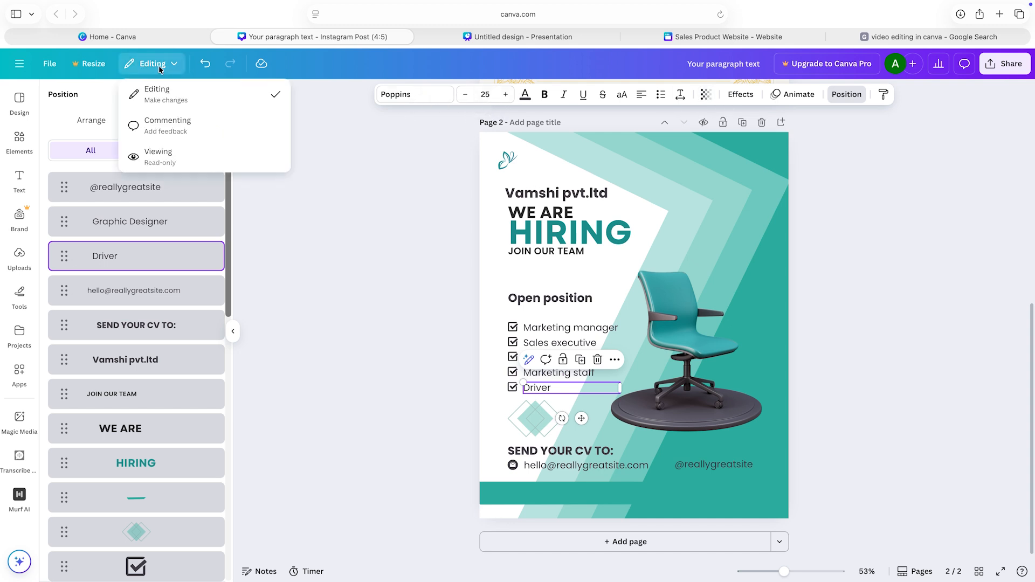
{"action": "left_click", "coordinate": [338, 137]}
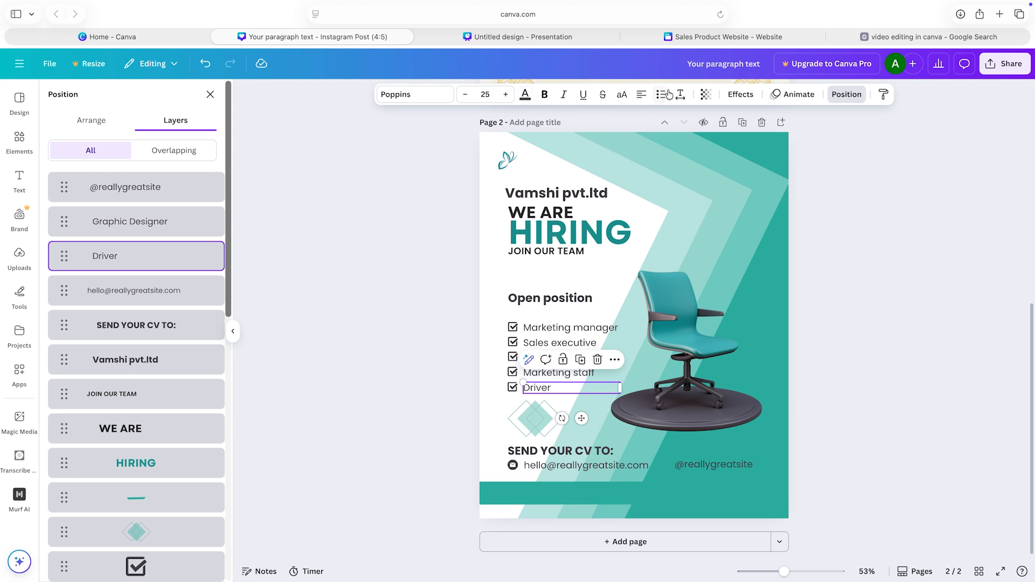
{"action": "left_click", "coordinate": [797, 95]}
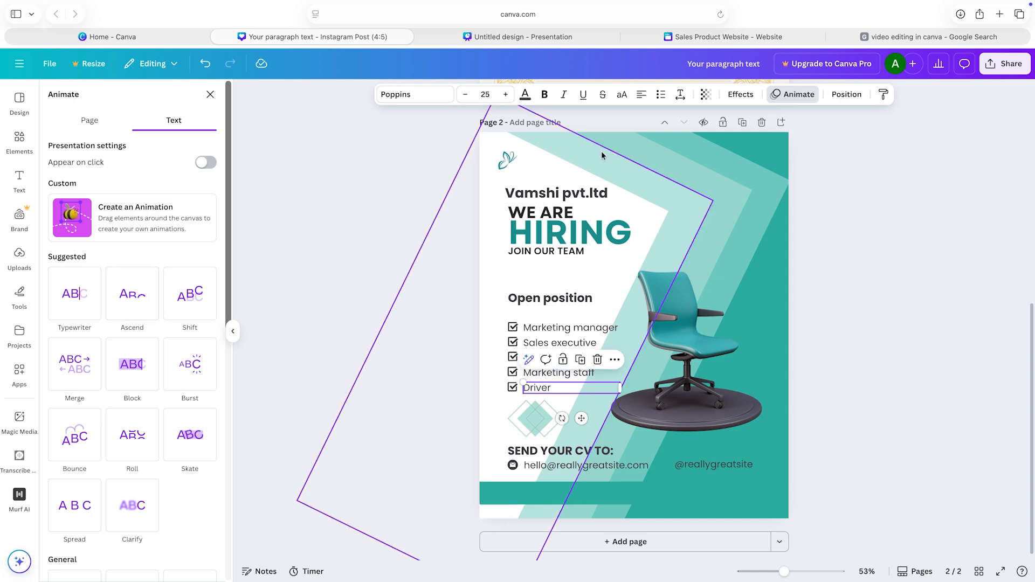
Step: Return to the Google results, open Canva's Free Online Video Editor & Maker page and look over its introduction
{"action": "left_click", "coordinate": [932, 35]}
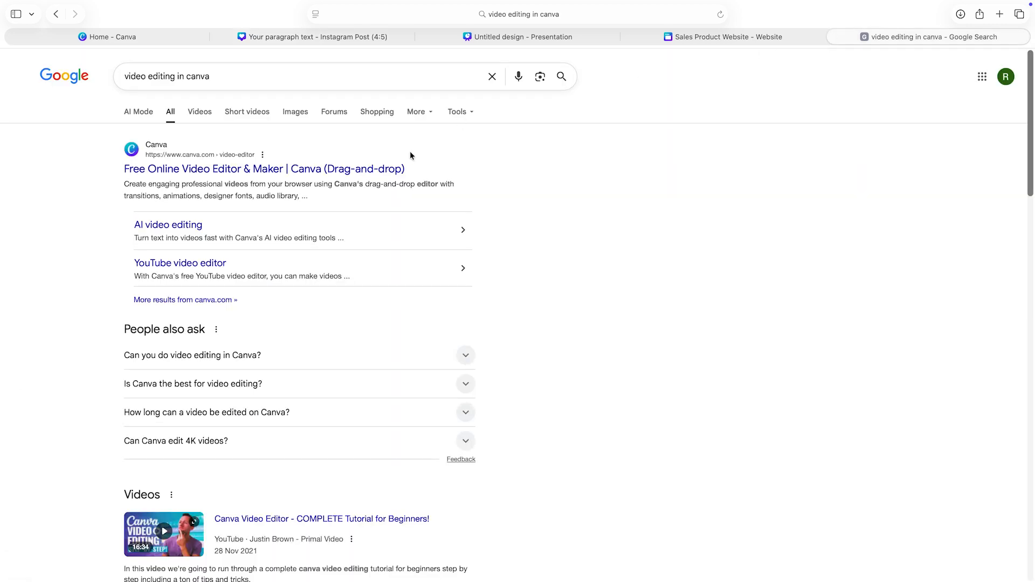
{"action": "left_click", "coordinate": [378, 170]}
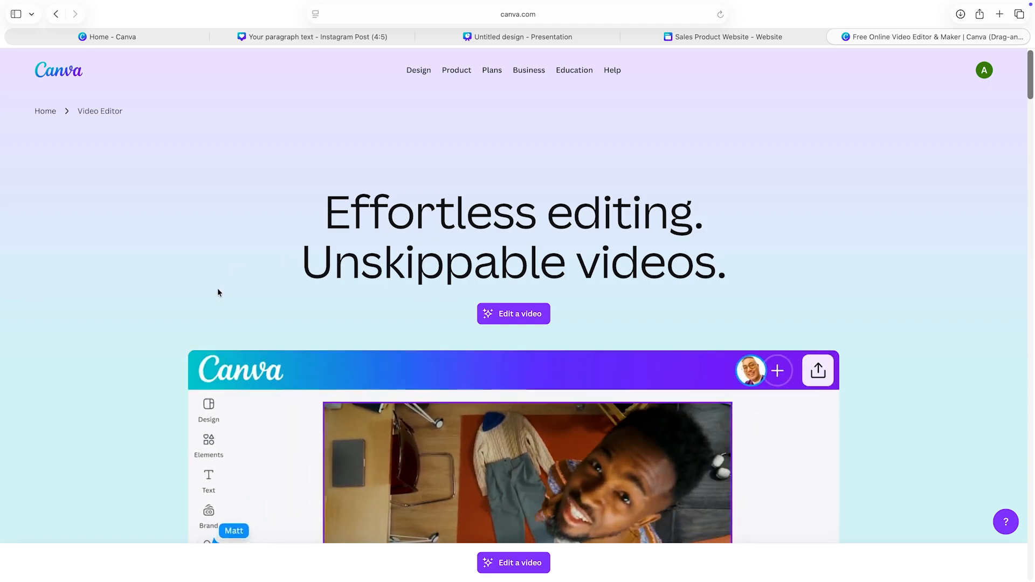
{"action": "scroll", "coordinate": [218, 292], "scroll_direction": "down", "scroll_amount": 5}
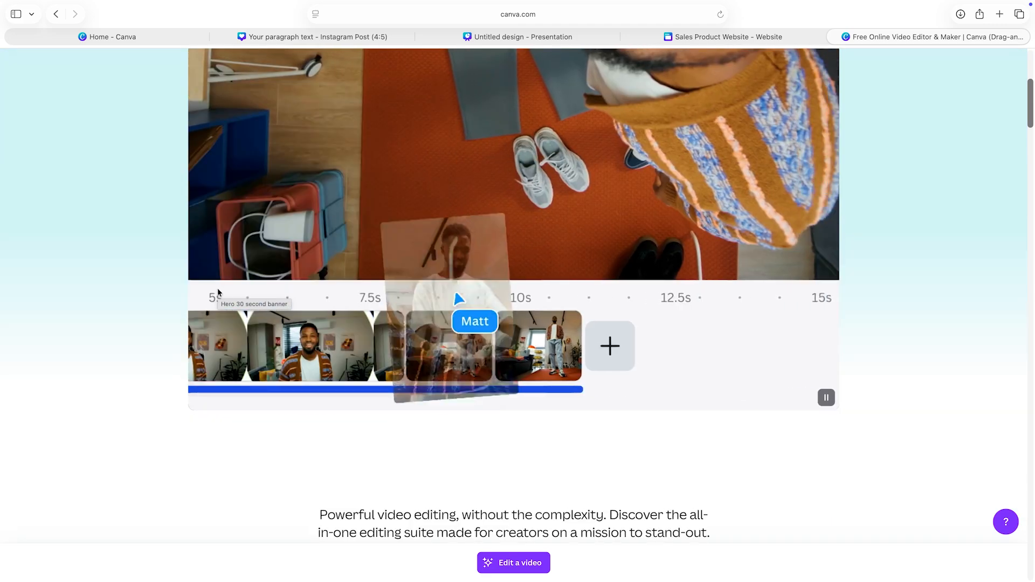
{"action": "scroll", "coordinate": [217, 292], "scroll_direction": "down", "scroll_amount": 7}
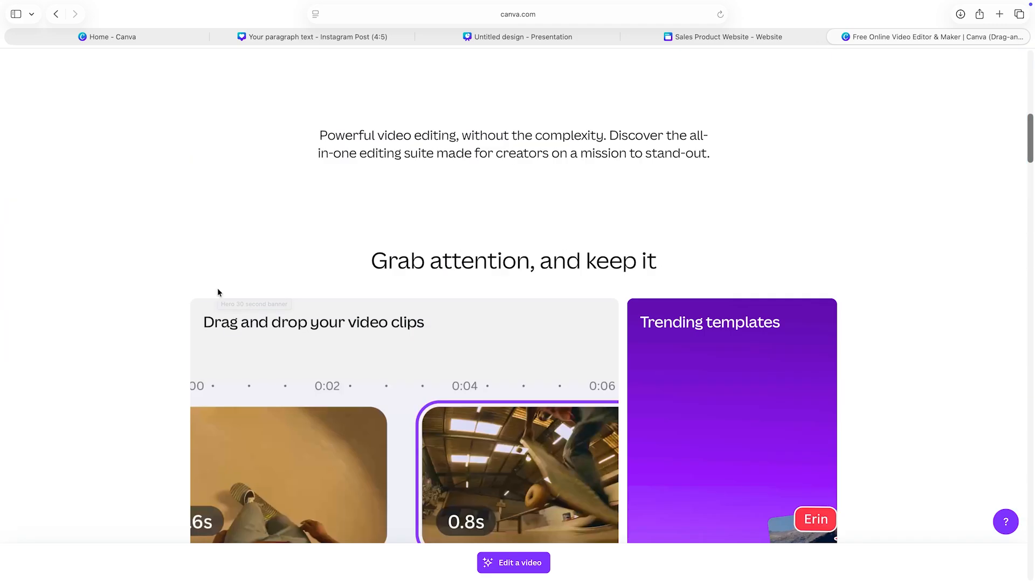
{"action": "scroll", "coordinate": [218, 292], "scroll_direction": "up", "scroll_amount": 15}
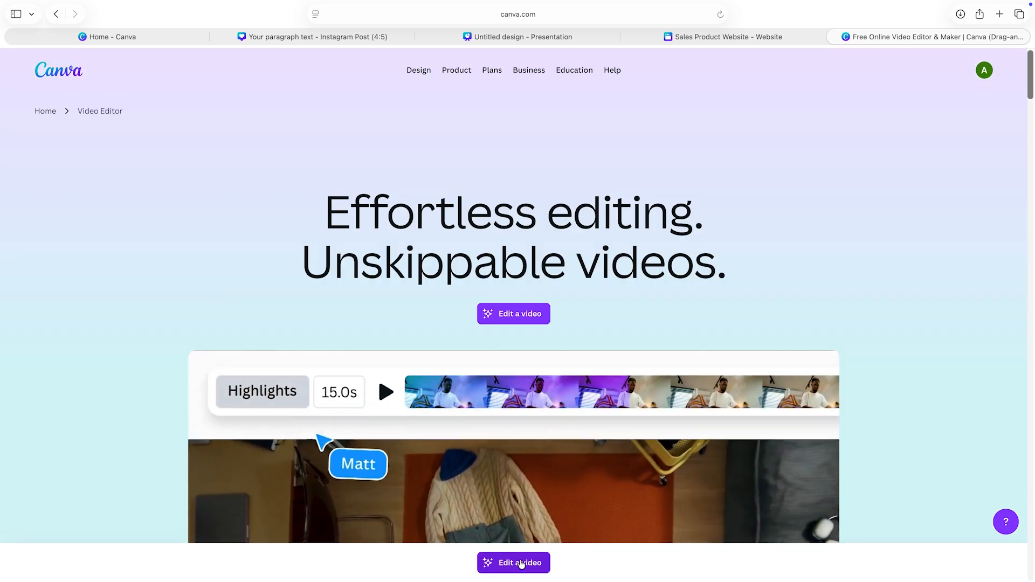
Step: Start a new video design and set the uploaded photo of the woman in the pink sari as the first page's background
{"action": "left_click", "coordinate": [521, 563]}
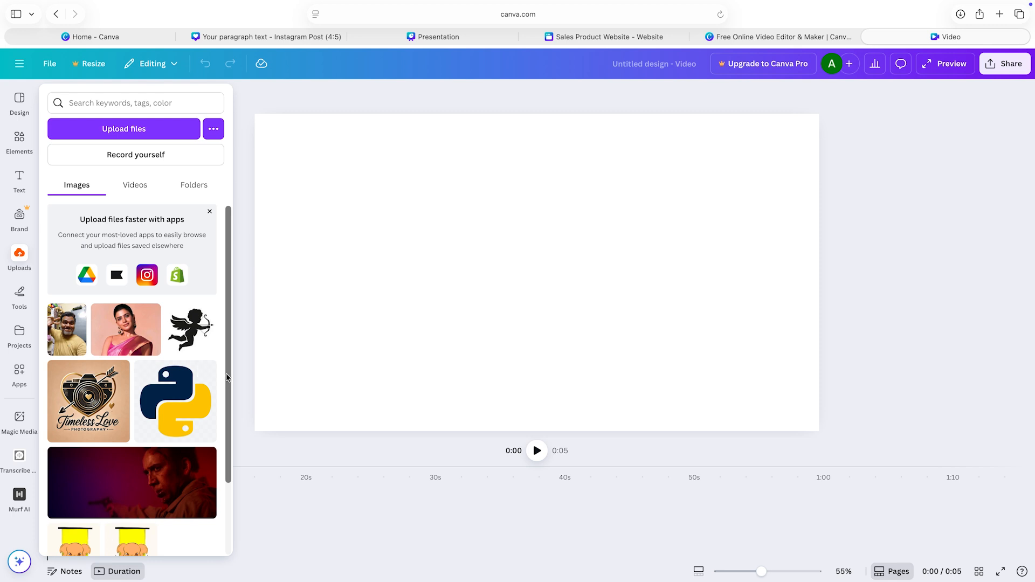
{"action": "left_click", "coordinate": [118, 351]}
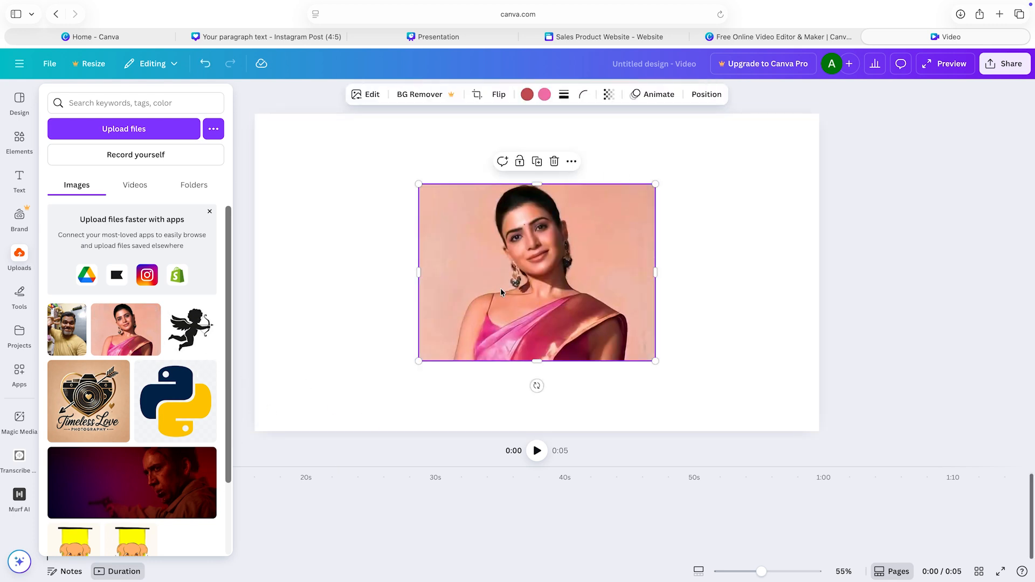
{"action": "right_click", "coordinate": [508, 263]}
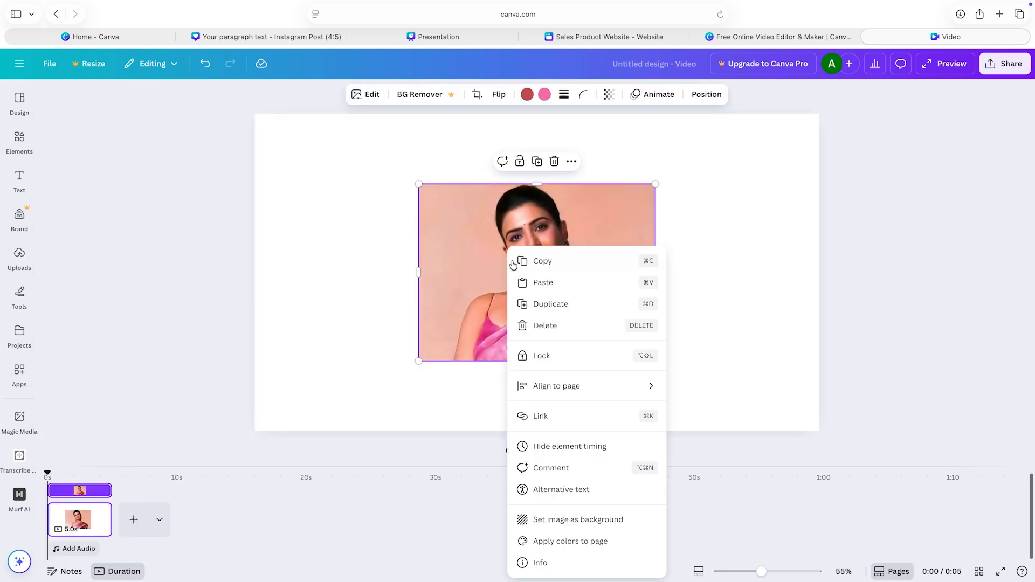
{"action": "left_click", "coordinate": [583, 520]}
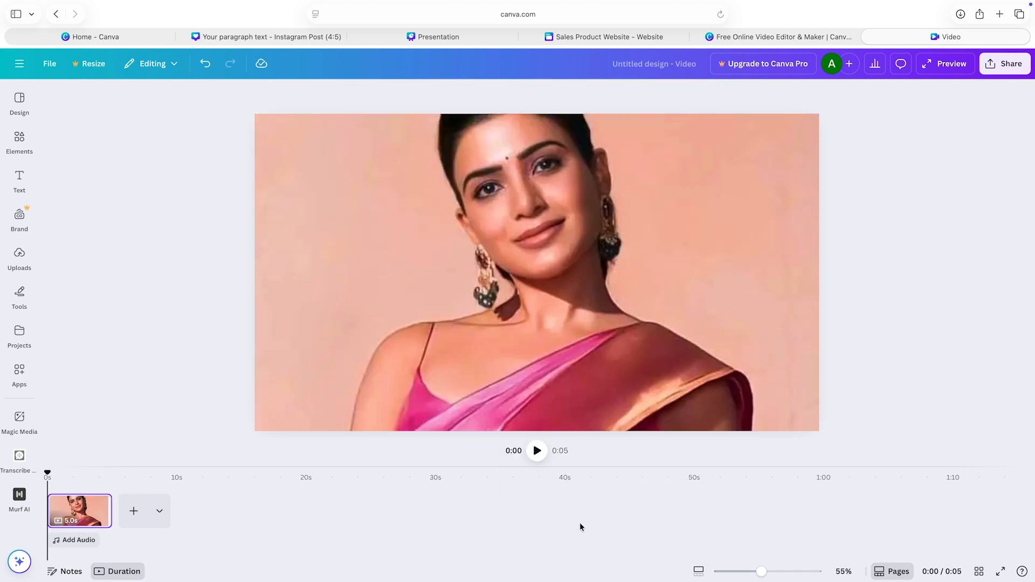
Step: Add a second page and set the uploaded red and purple image of the man with a gun as its background
{"action": "left_click", "coordinate": [133, 519]}
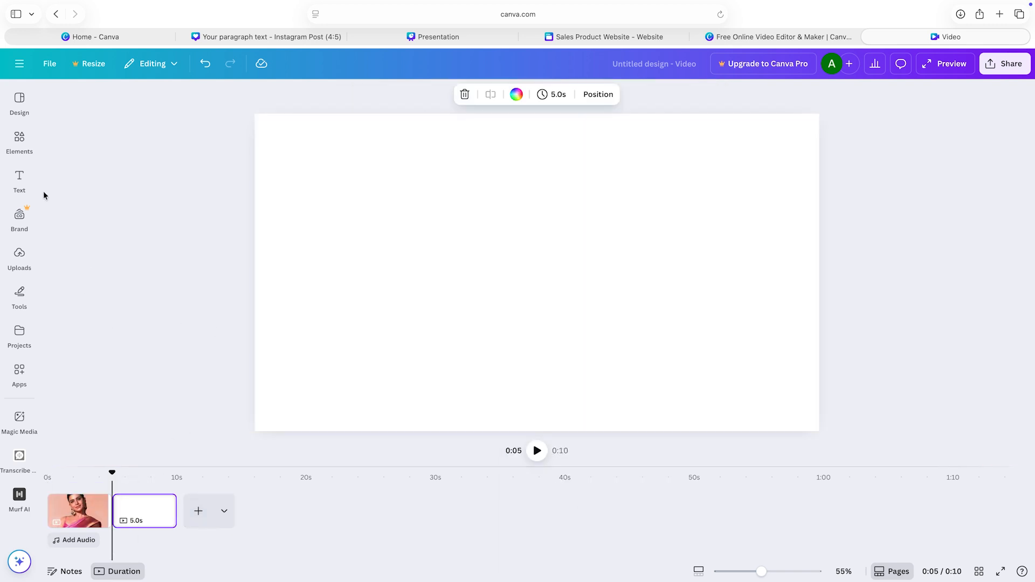
{"action": "left_click", "coordinate": [19, 257]}
{"action": "scroll", "coordinate": [127, 347], "scroll_direction": "down", "scroll_amount": 2}
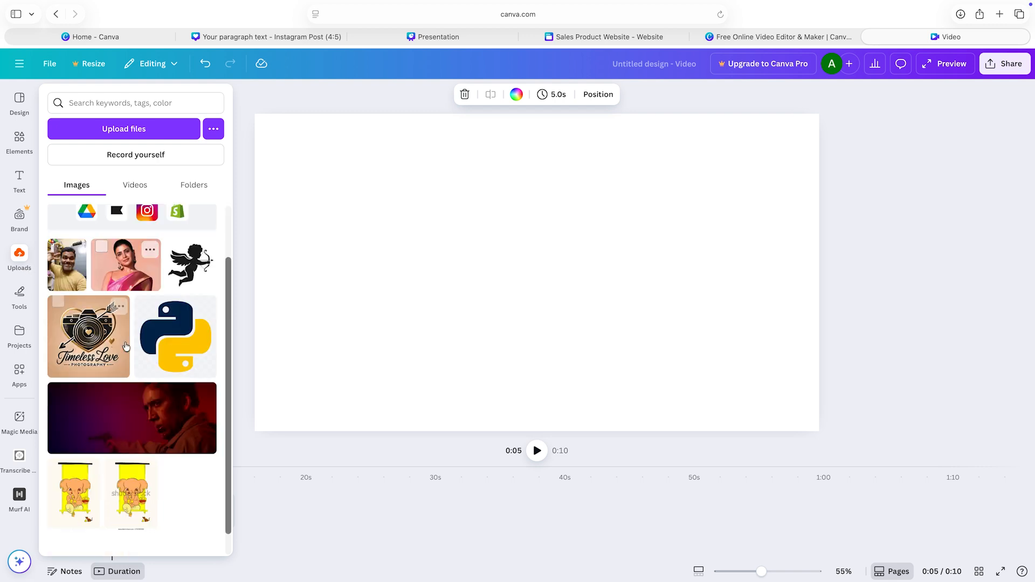
{"action": "scroll", "coordinate": [126, 346], "scroll_direction": "down", "scroll_amount": 1}
{"action": "left_click", "coordinate": [150, 404]}
{"action": "right_click", "coordinate": [450, 272]}
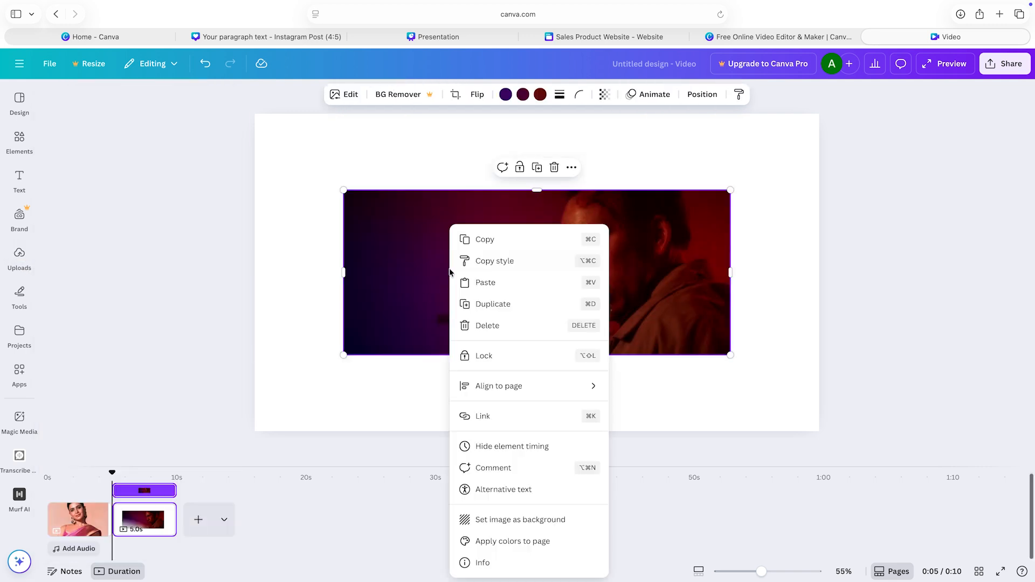
{"action": "left_click", "coordinate": [506, 520]}
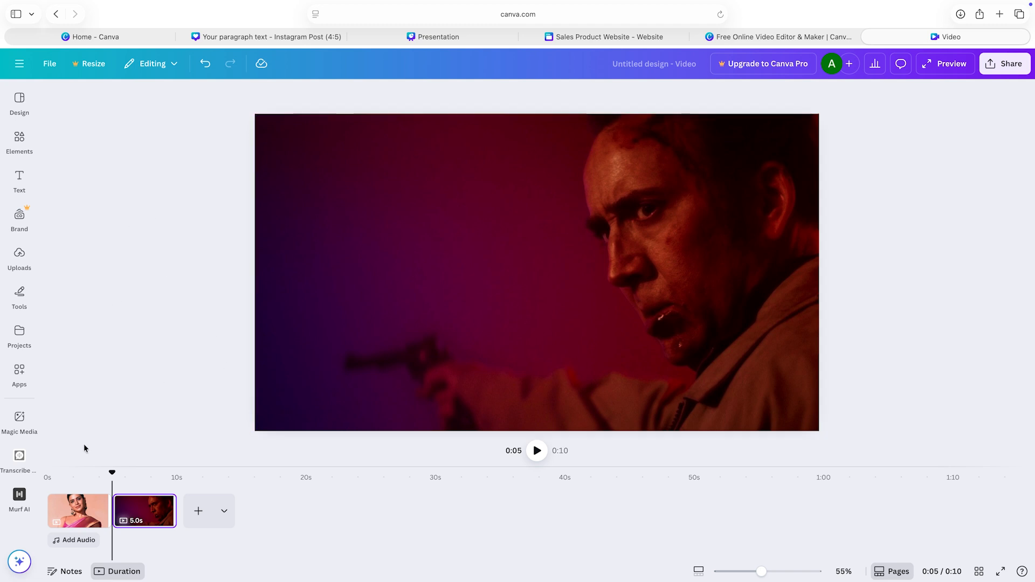
{"action": "mouse_move", "coordinate": [110, 518]}
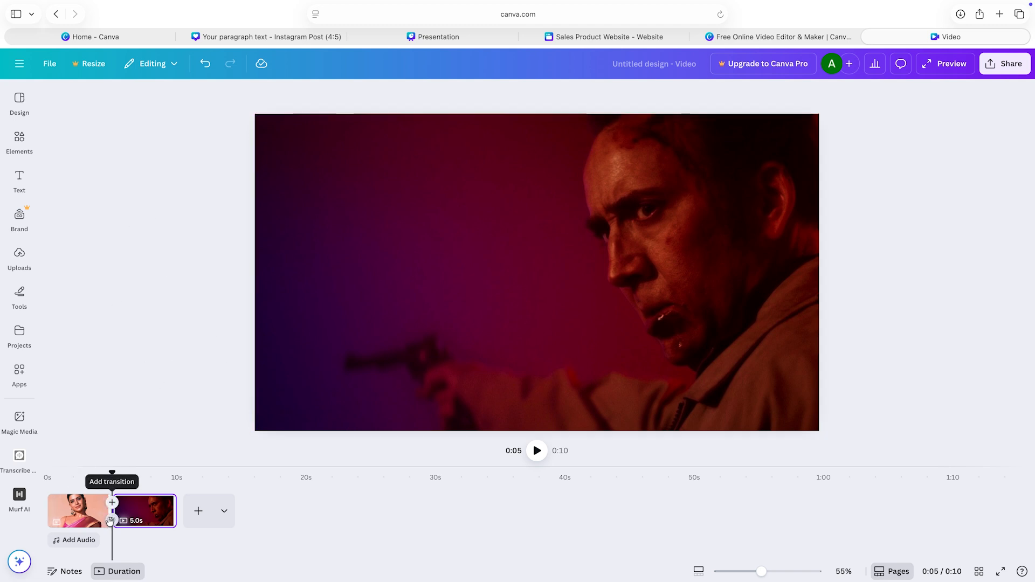
{"action": "left_click", "coordinate": [159, 65]}
{"action": "left_click", "coordinate": [170, 65]}
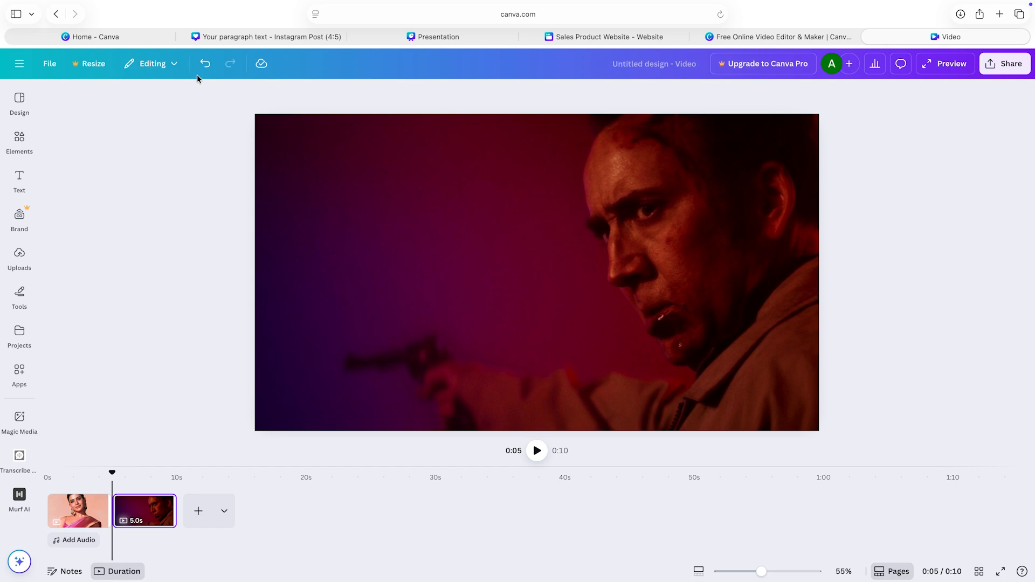
{"action": "left_click", "coordinate": [21, 181]}
{"action": "left_click", "coordinate": [301, 101]}
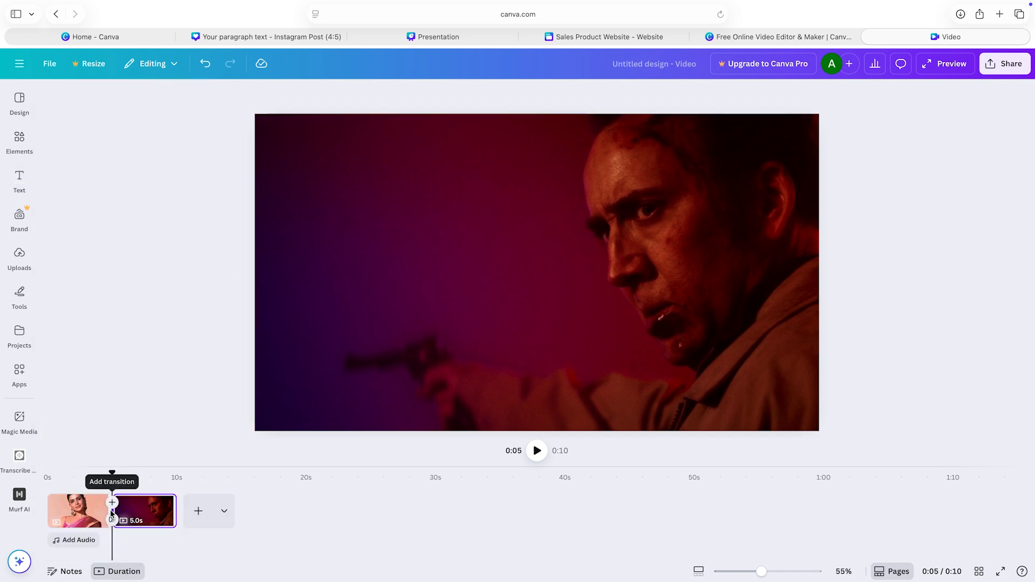
{"action": "left_click", "coordinate": [112, 504]}
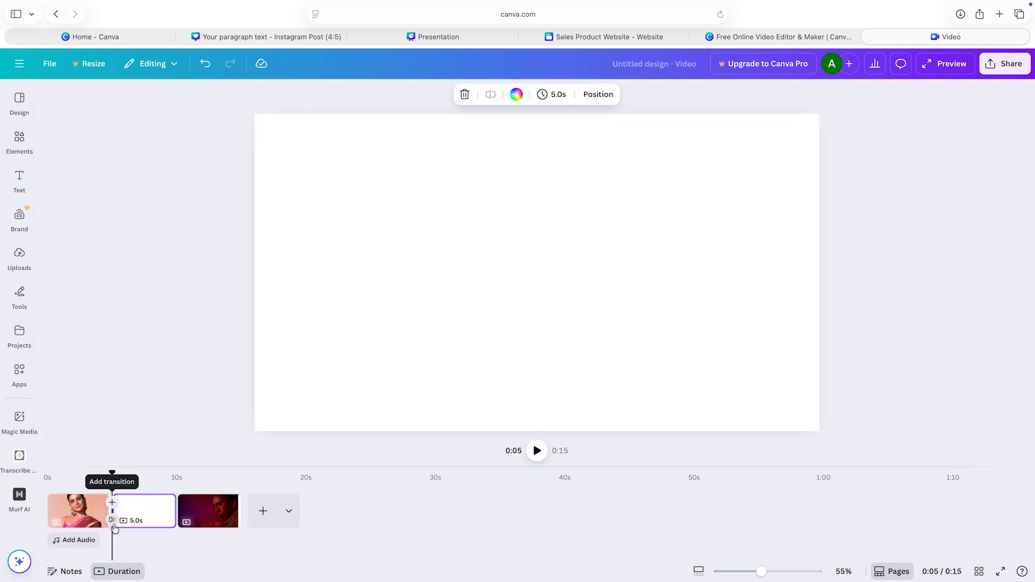
{"action": "right_click", "coordinate": [140, 508]}
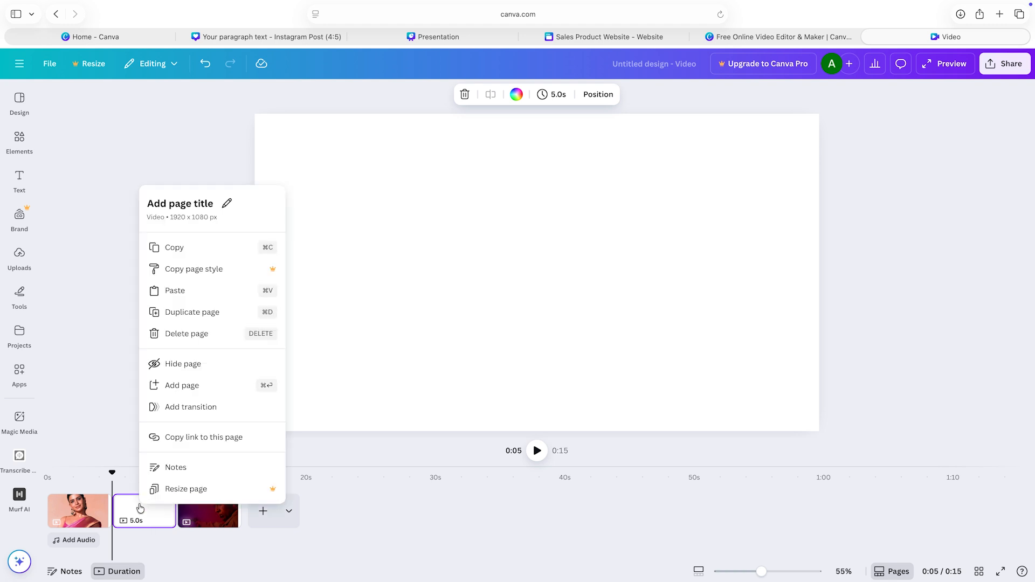
{"action": "left_click", "coordinate": [197, 334]}
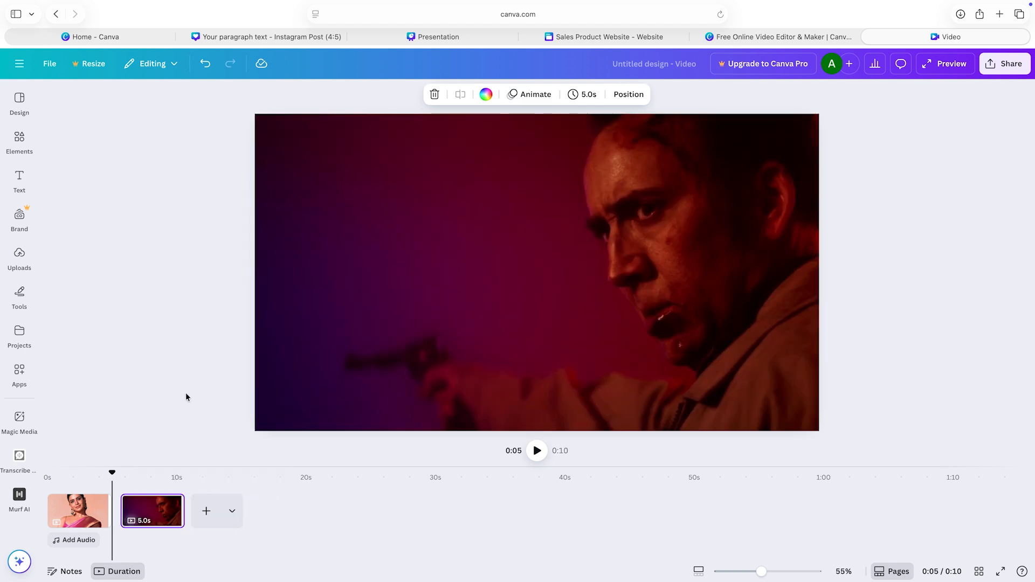
Step: Add a Dissolve transition between the two video pages and close the transition options
{"action": "left_click", "coordinate": [111, 520]}
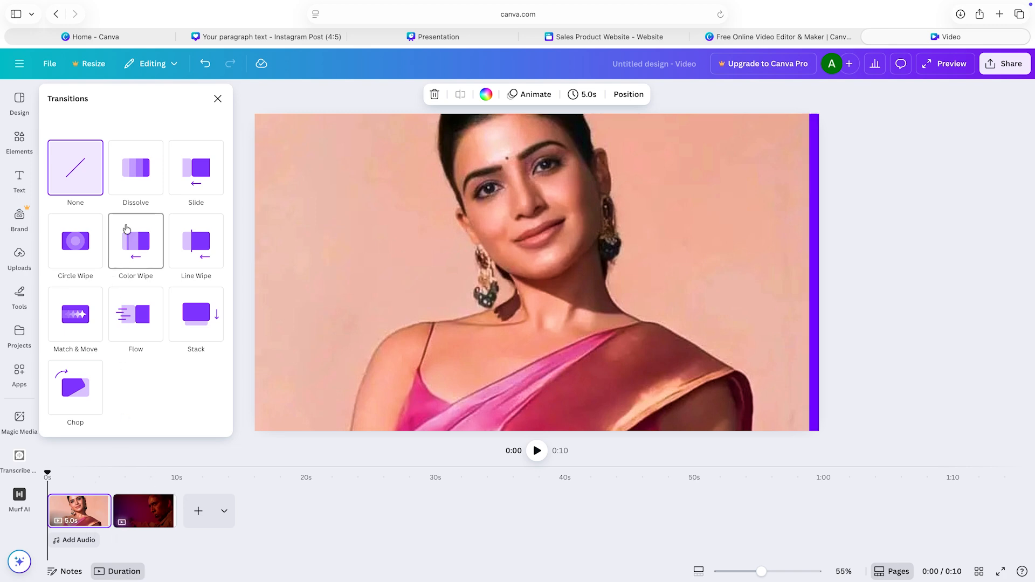
{"action": "left_click", "coordinate": [143, 172]}
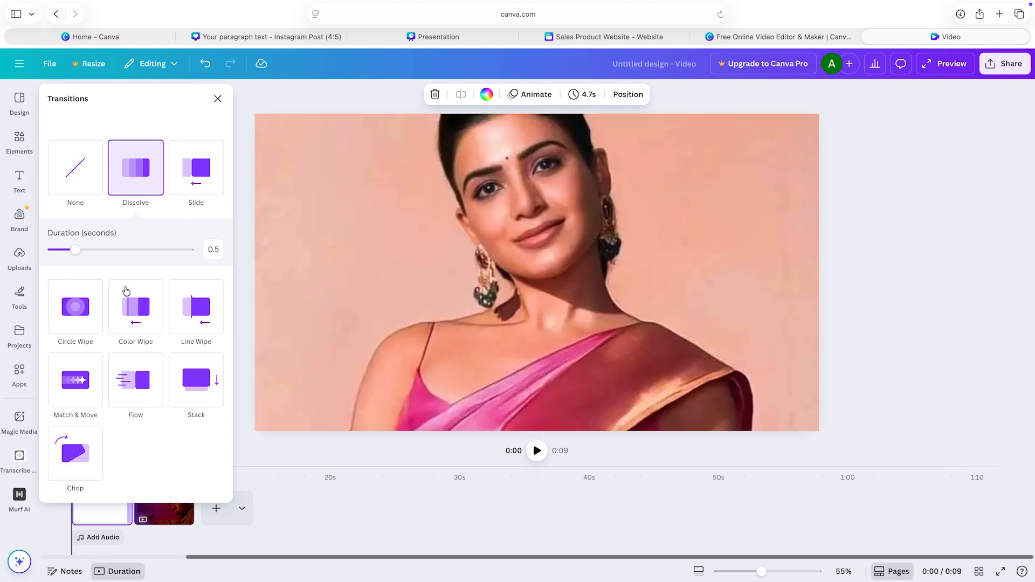
{"action": "left_click", "coordinate": [218, 98]}
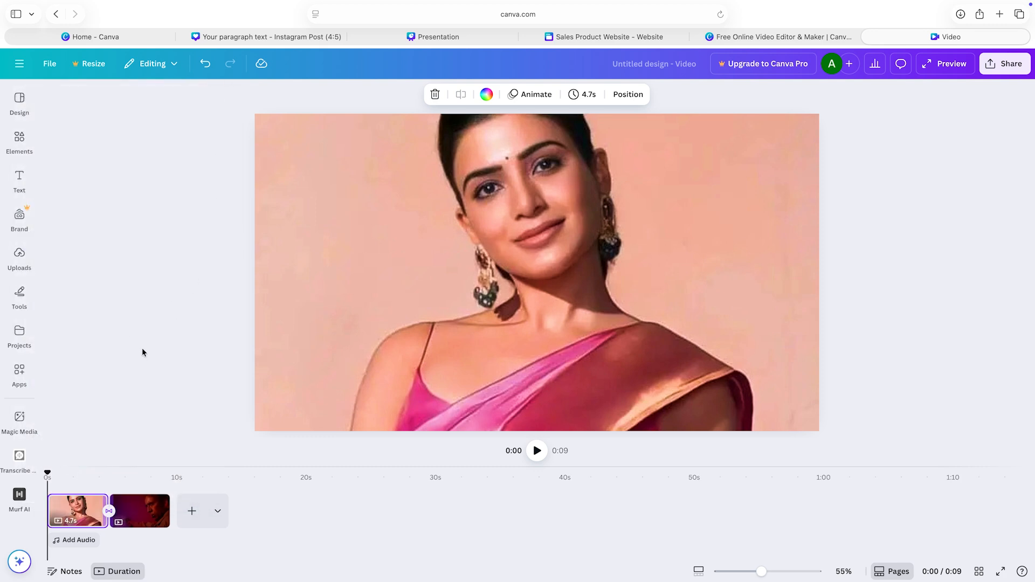
Step: Look through the audio library for the video, including the popular, happy, pop, epic and piano music
{"action": "left_click", "coordinate": [20, 253]}
{"action": "left_click", "coordinate": [69, 540]}
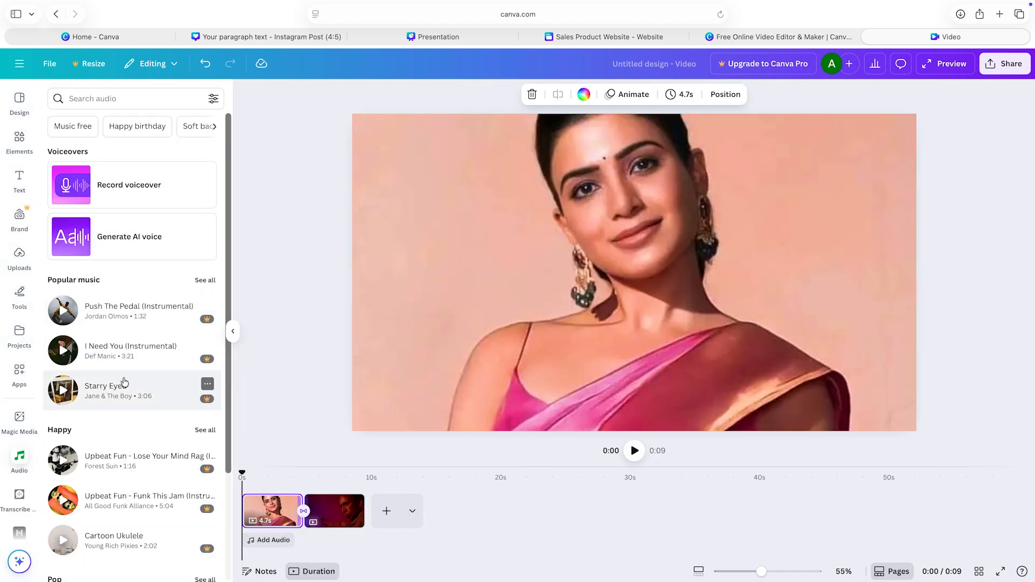
{"action": "scroll", "coordinate": [124, 382], "scroll_direction": "down", "scroll_amount": 10}
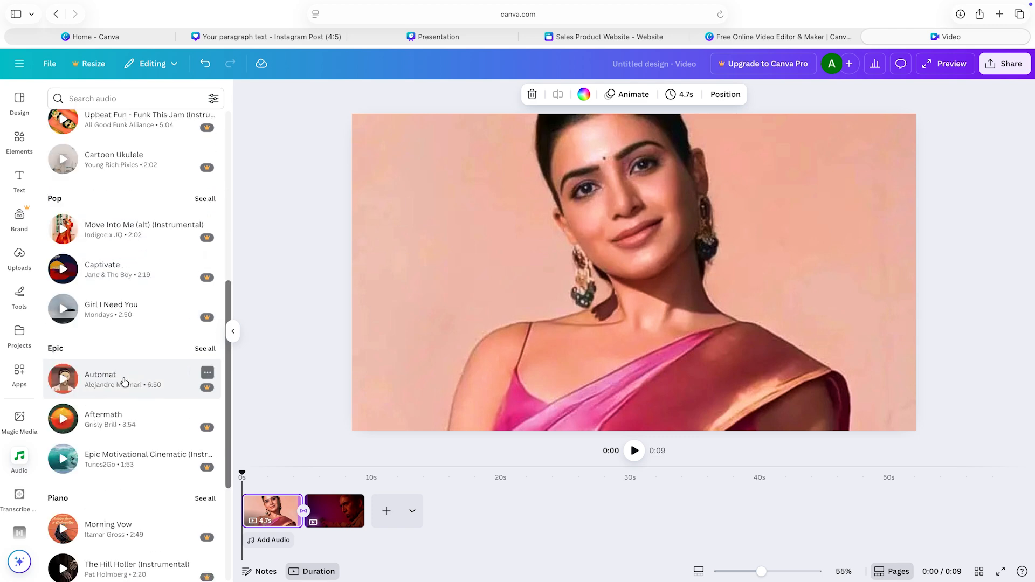
{"action": "scroll", "coordinate": [124, 382], "scroll_direction": "down", "scroll_amount": 15}
{"action": "scroll", "coordinate": [124, 380], "scroll_direction": "down", "scroll_amount": 15}
{"action": "scroll", "coordinate": [123, 377], "scroll_direction": "down", "scroll_amount": 4}
{"action": "scroll", "coordinate": [124, 384], "scroll_direction": "up", "scroll_amount": 20}
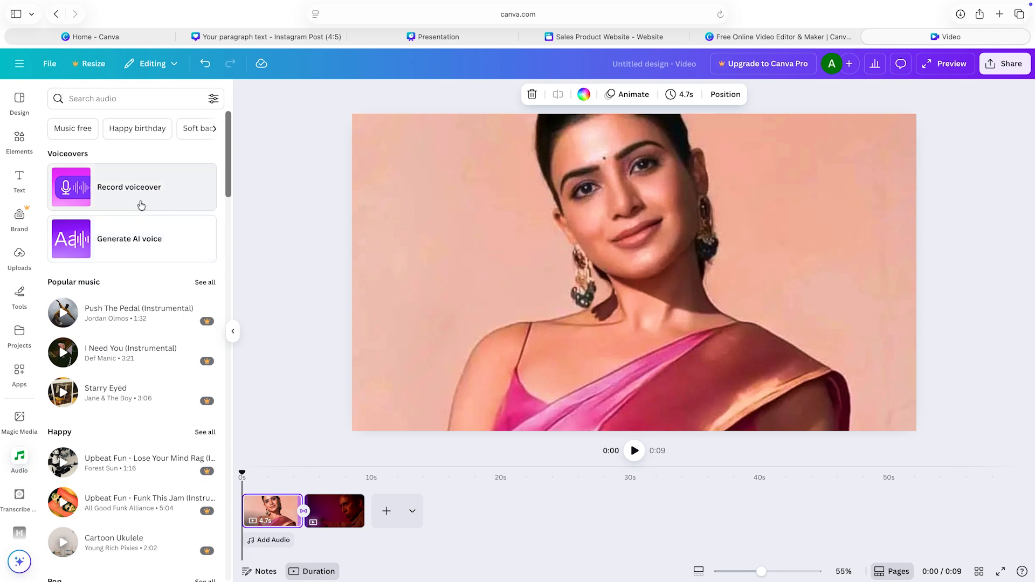
Step: Try to generate an AI voice from the suggested example text with the Carol voice in English (United States)
{"action": "left_click", "coordinate": [122, 238]}
{"action": "mouse_move", "coordinate": [58, 325]}
{"action": "left_click", "coordinate": [72, 312]}
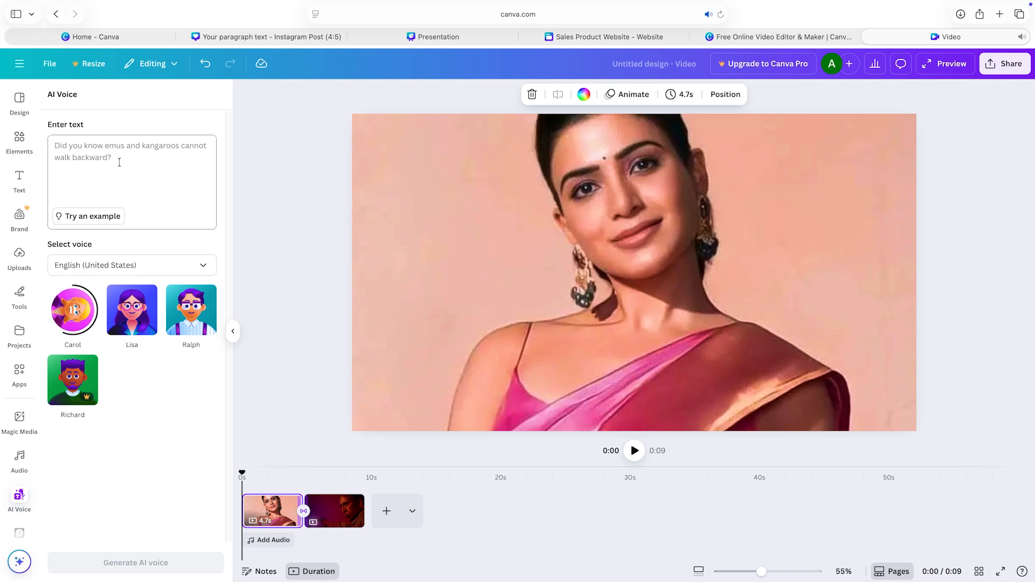
{"action": "left_click", "coordinate": [95, 216]}
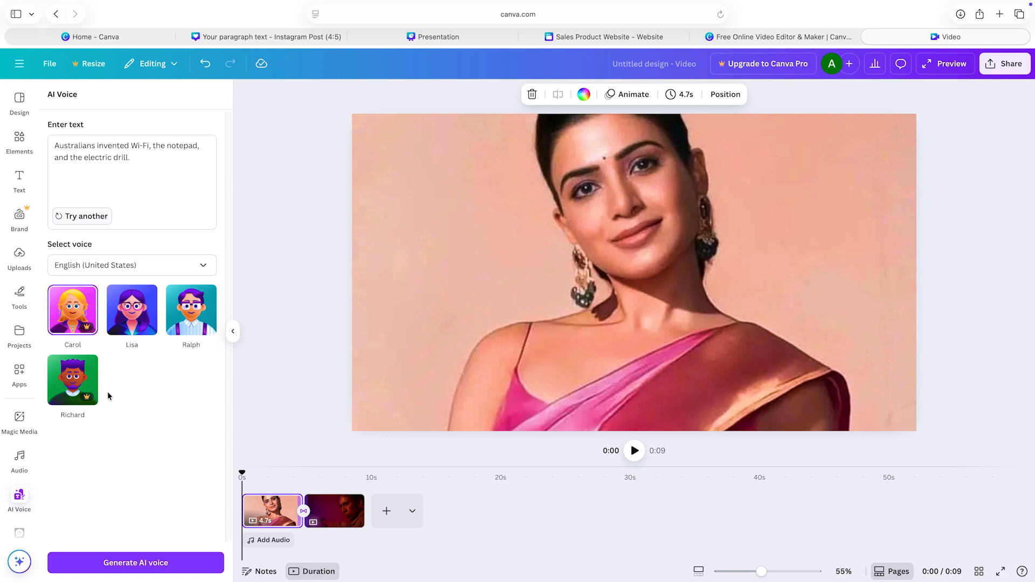
{"action": "left_click", "coordinate": [150, 568]}
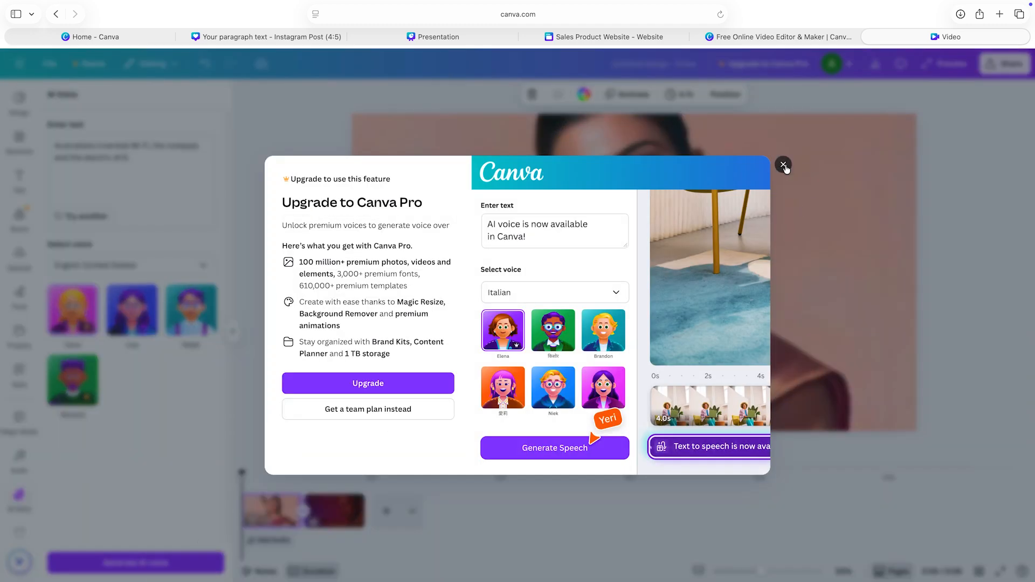
{"action": "left_click", "coordinate": [784, 165]}
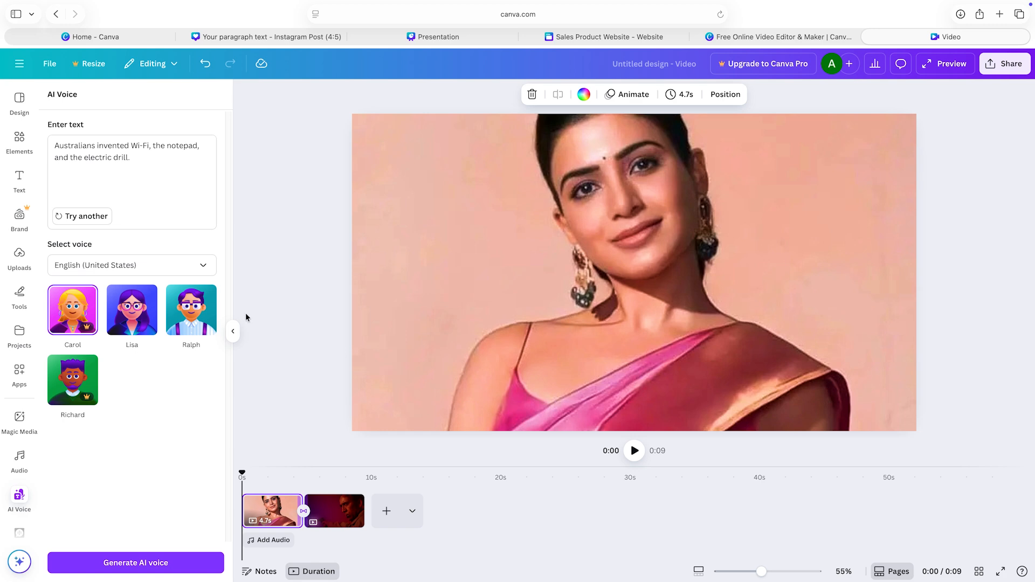
{"action": "left_click", "coordinate": [233, 331]}
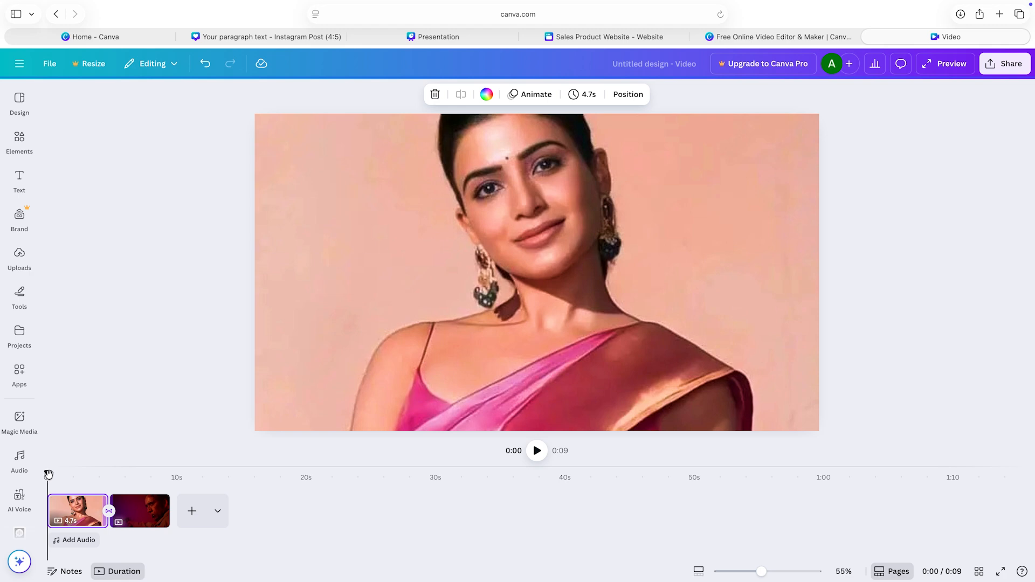
Step: Play the video past the transition and pause it, and show the design's download settings
{"action": "left_click", "coordinate": [537, 452]}
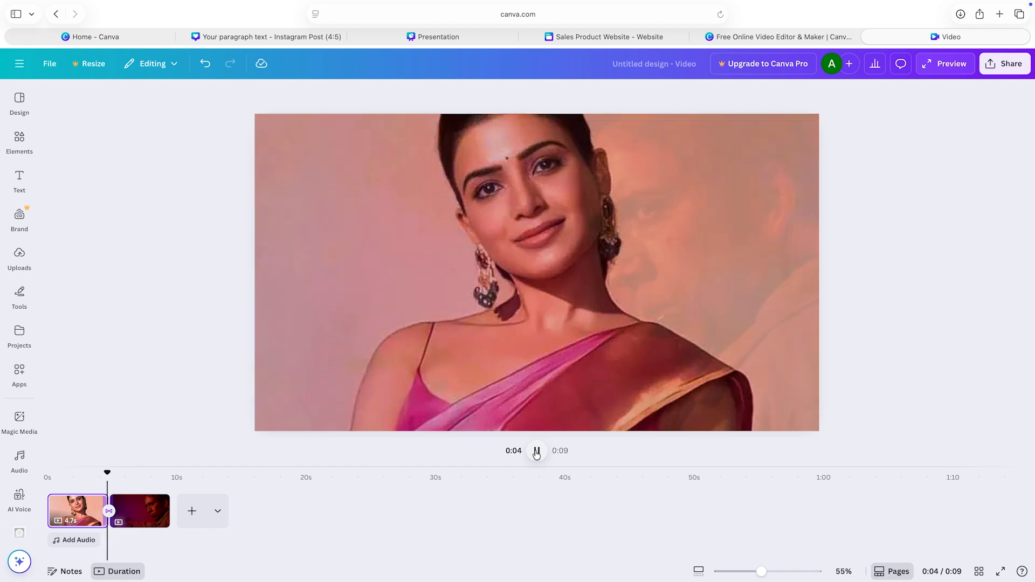
{"action": "left_click", "coordinate": [537, 452]}
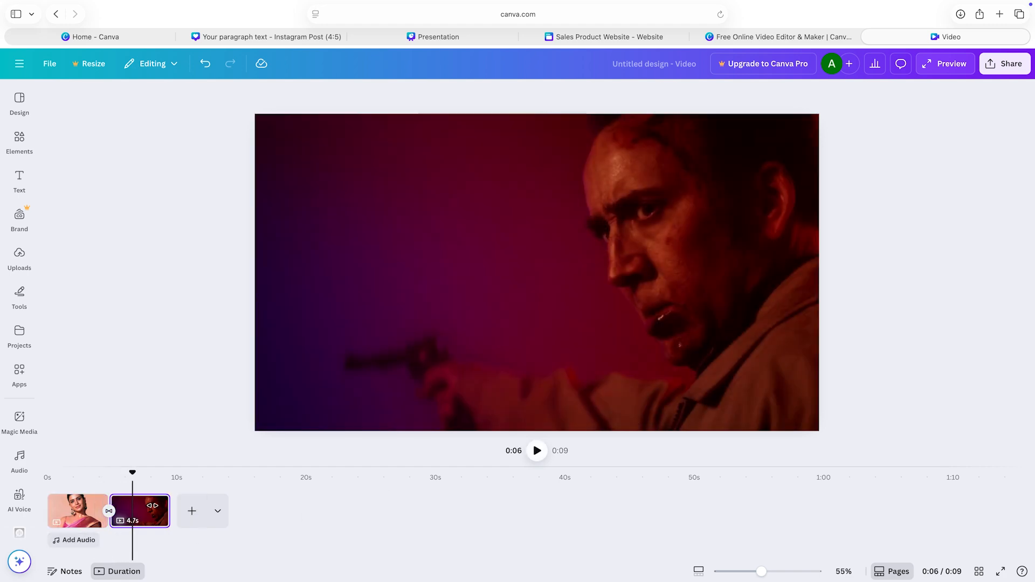
{"action": "left_click", "coordinate": [1004, 71]}
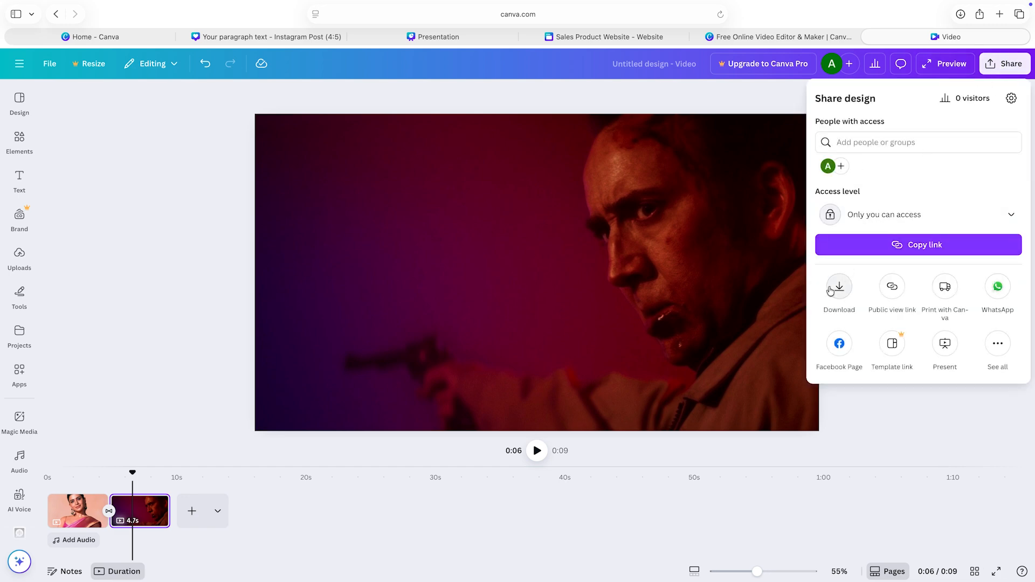
{"action": "left_click", "coordinate": [831, 292]}
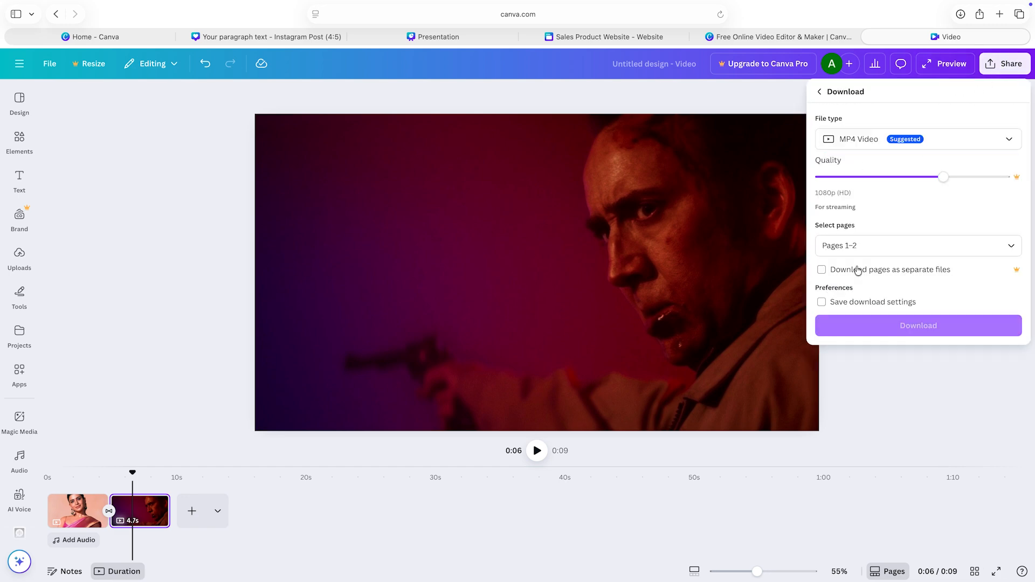